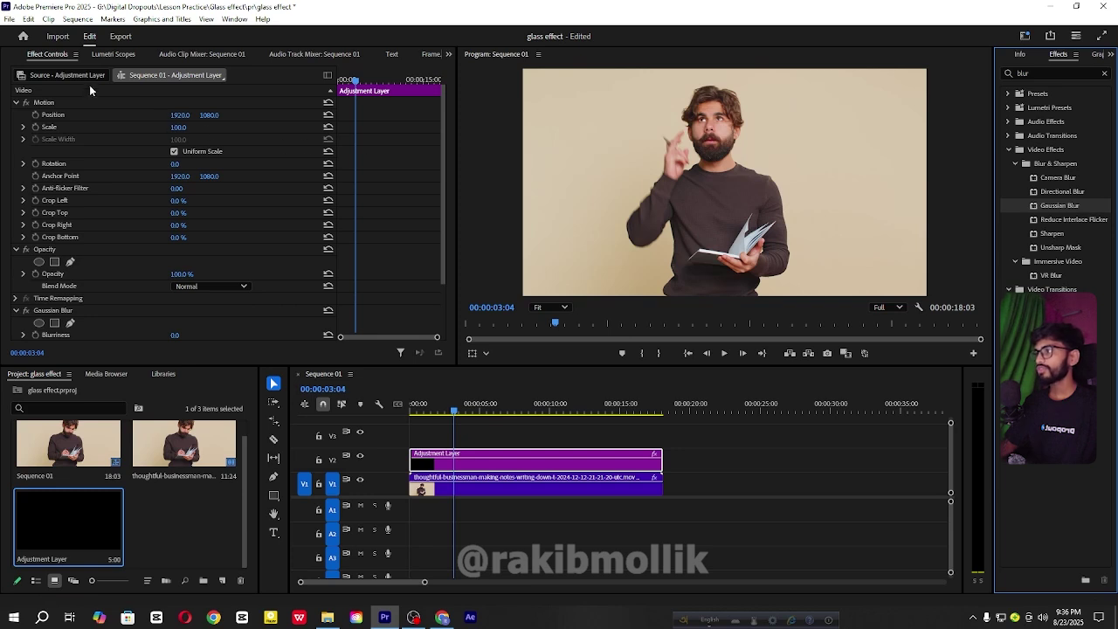
# - Set the Gaussian Blur blurriness of the adjustment layer to 198
pyautogui.scroll(-2, 89, 164)
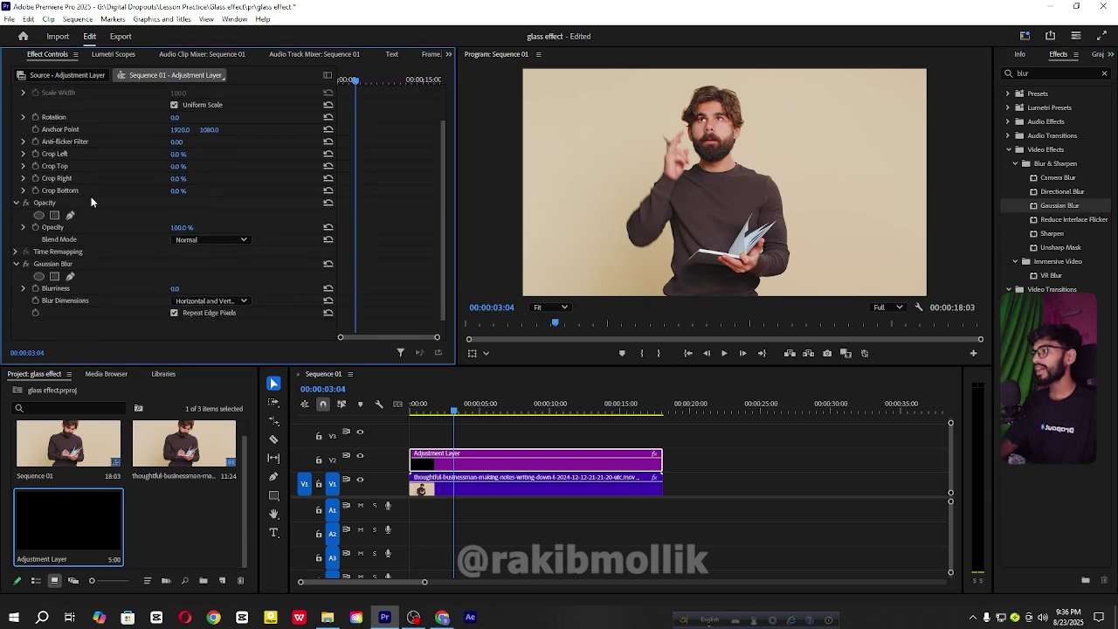
pyautogui.scroll(-1, 80, 277)
pyautogui.click(40, 247)
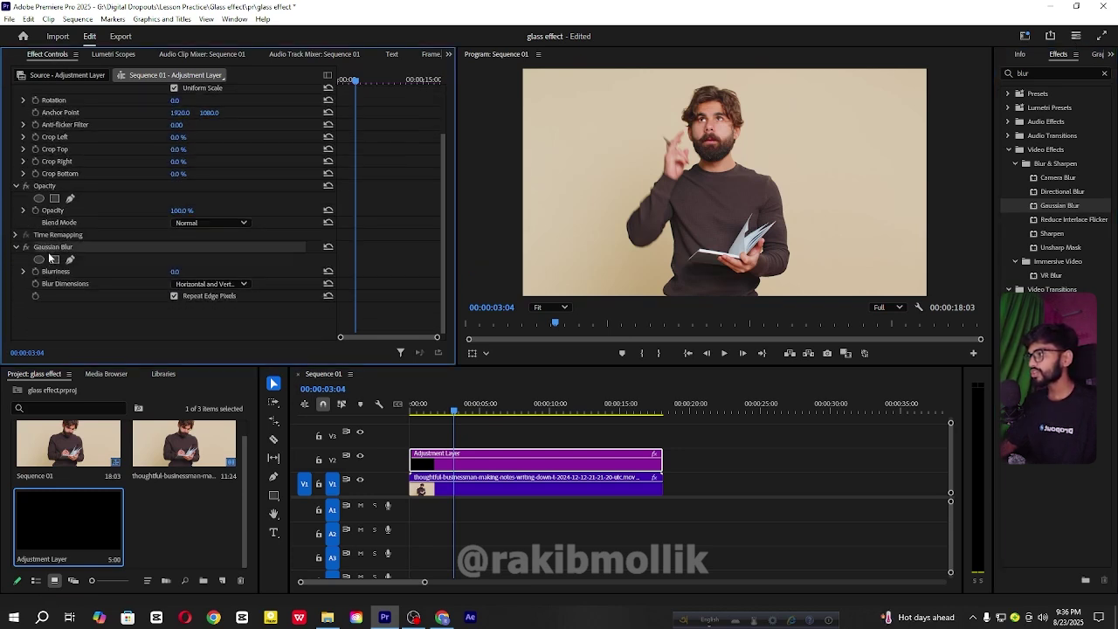
pyautogui.click(51, 271)
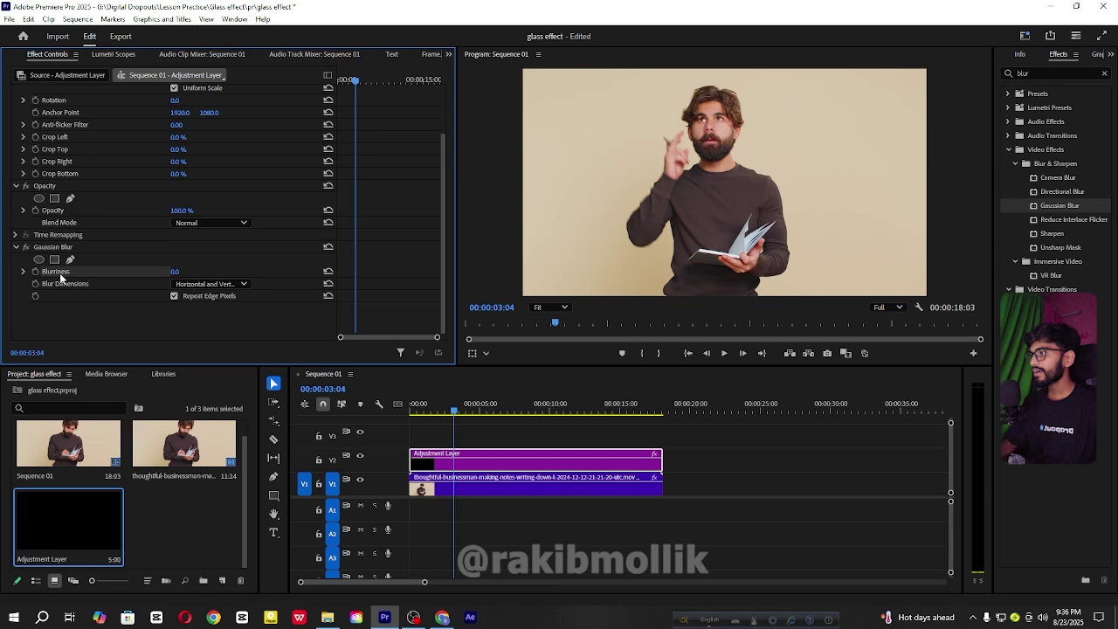
pyautogui.click(175, 272)
pyautogui.write('19')
pyautogui.press('Return')
pyautogui.moveTo(177, 272); pyautogui.dragTo(333, 271)
pyautogui.click(183, 271)
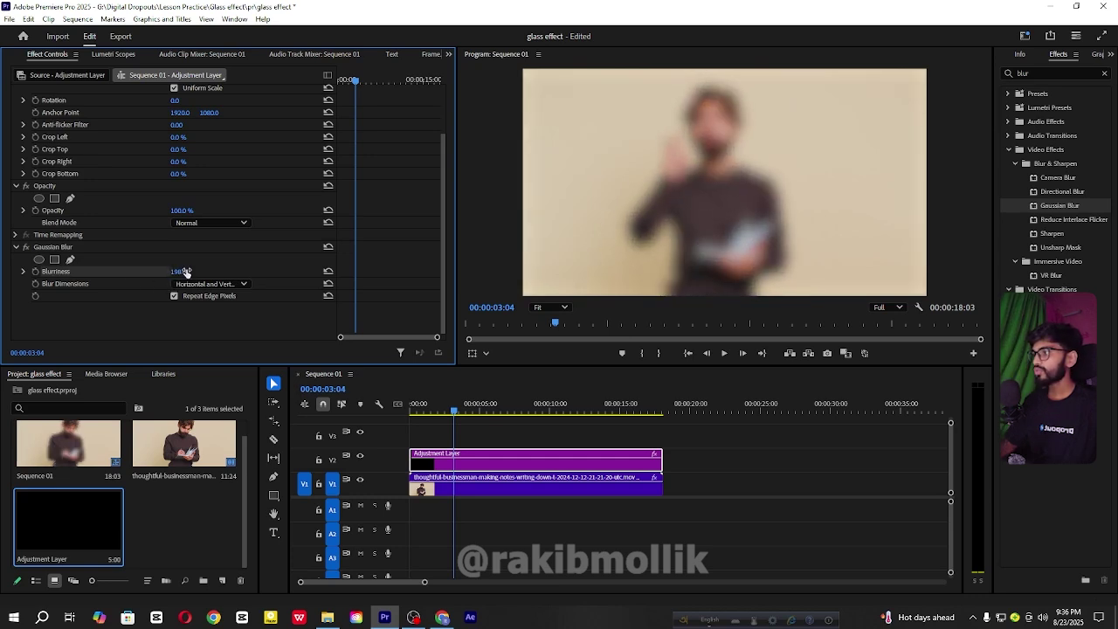
# - Draw a grey rectangle over the man's bent arm and the side of his chest using the Rectangle tool
pyautogui.click(510, 431)
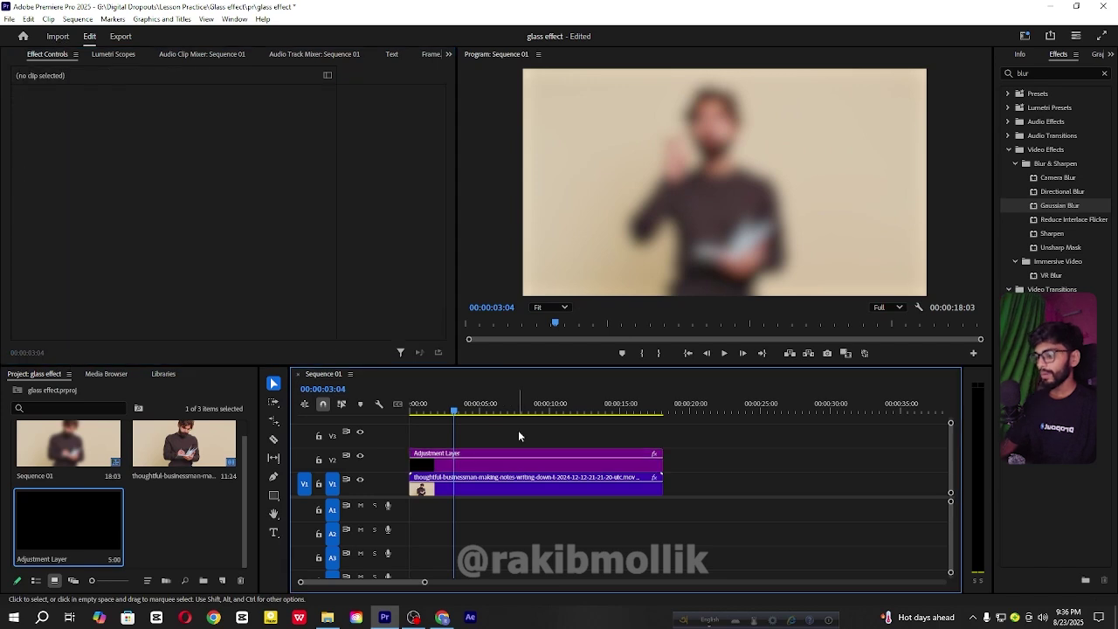
pyautogui.press('-')
pyautogui.press('-')
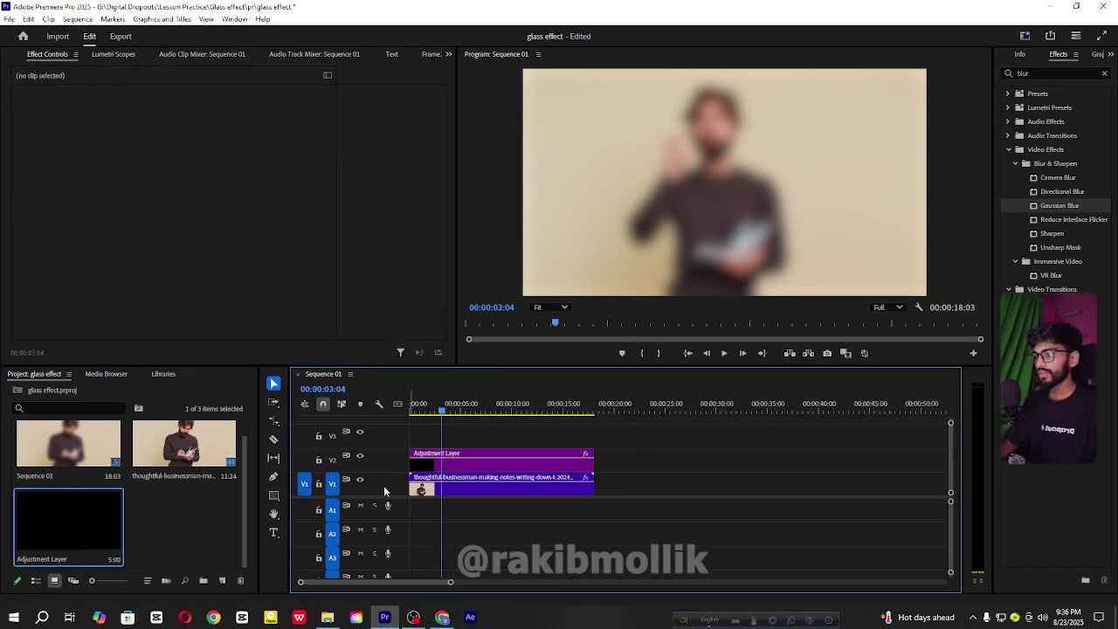
pyautogui.click(274, 496)
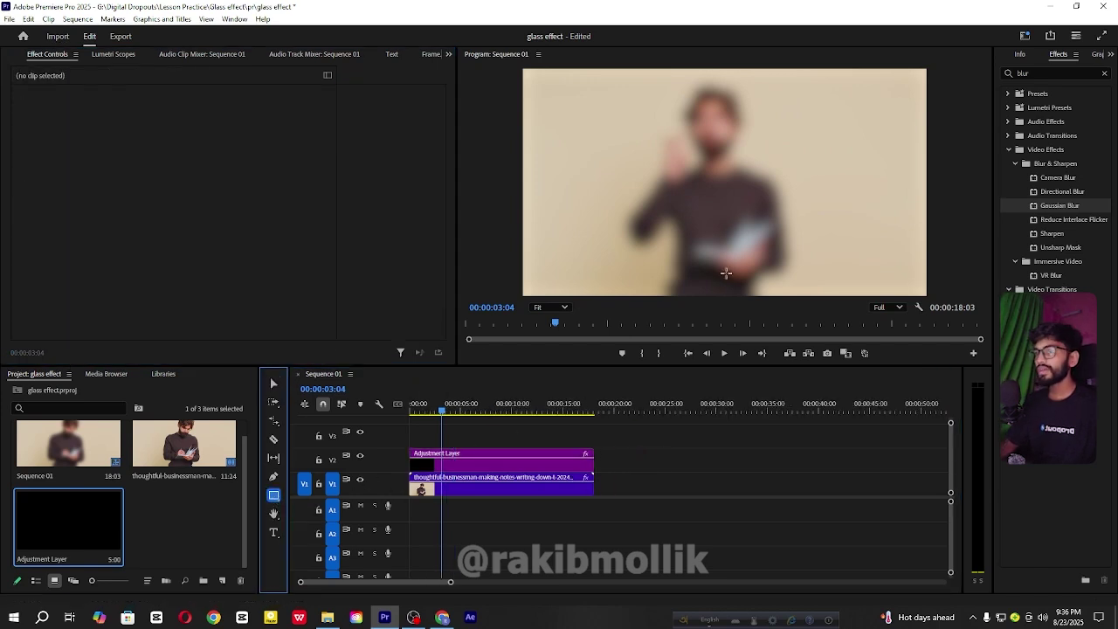
pyautogui.moveTo(610, 145)
pyautogui.mouseDown()
pyautogui.moveTo(701, 178)
pyautogui.moveTo(695, 227)
pyautogui.mouseUp()
# - Round the grey rectangle's corners slightly and fit the whole frame back into the preview
pyautogui.press('alt')
pyautogui.scroll(5, 622, 159)
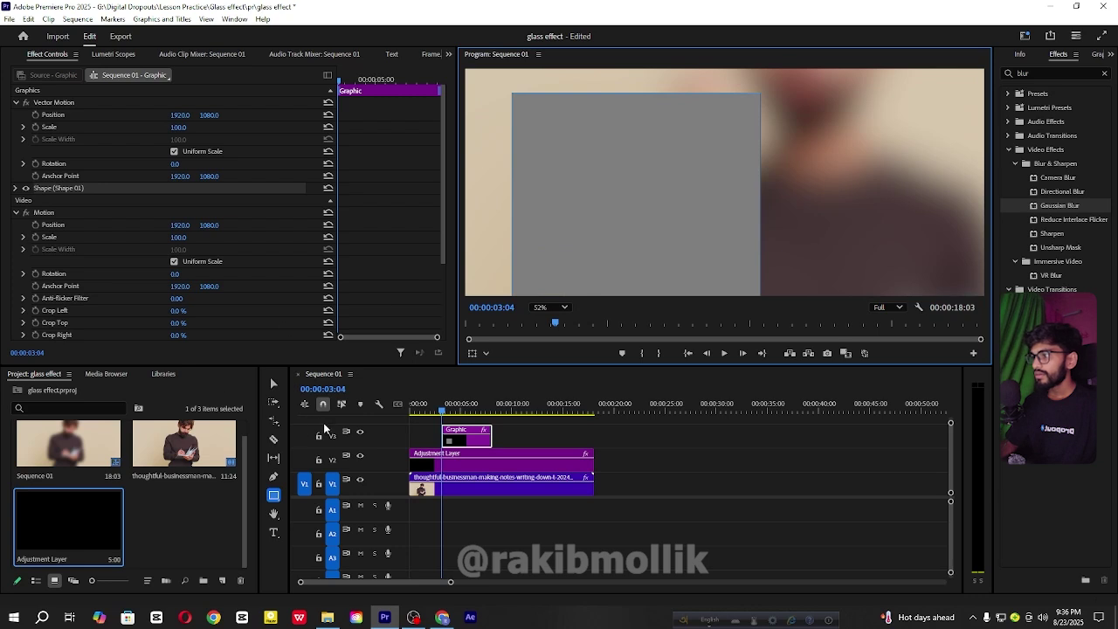
pyautogui.press('v')
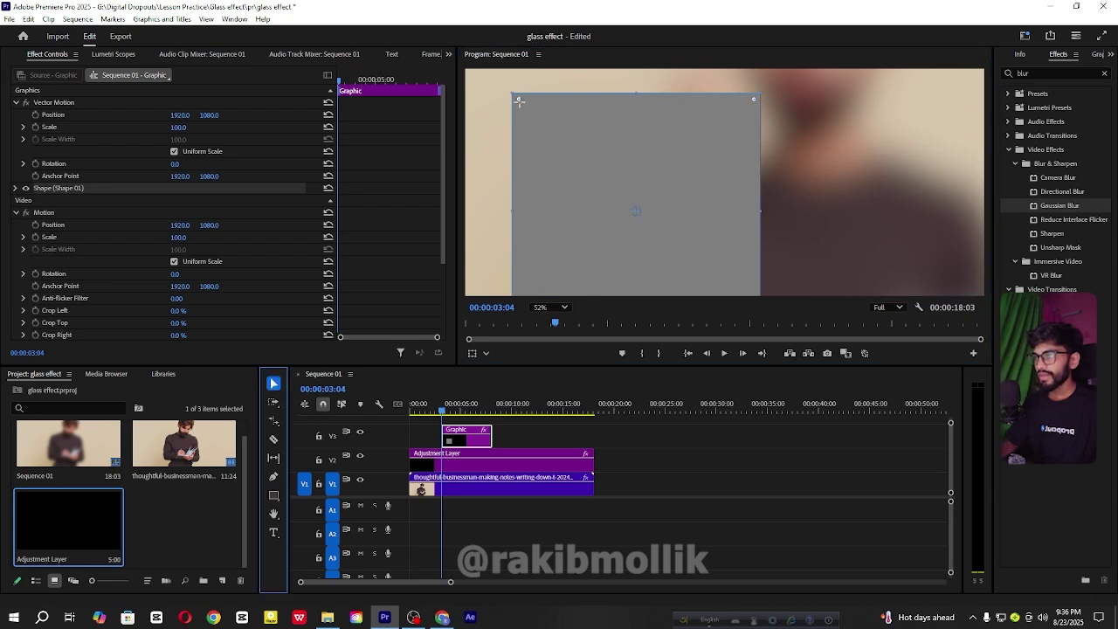
pyautogui.click(520, 101)
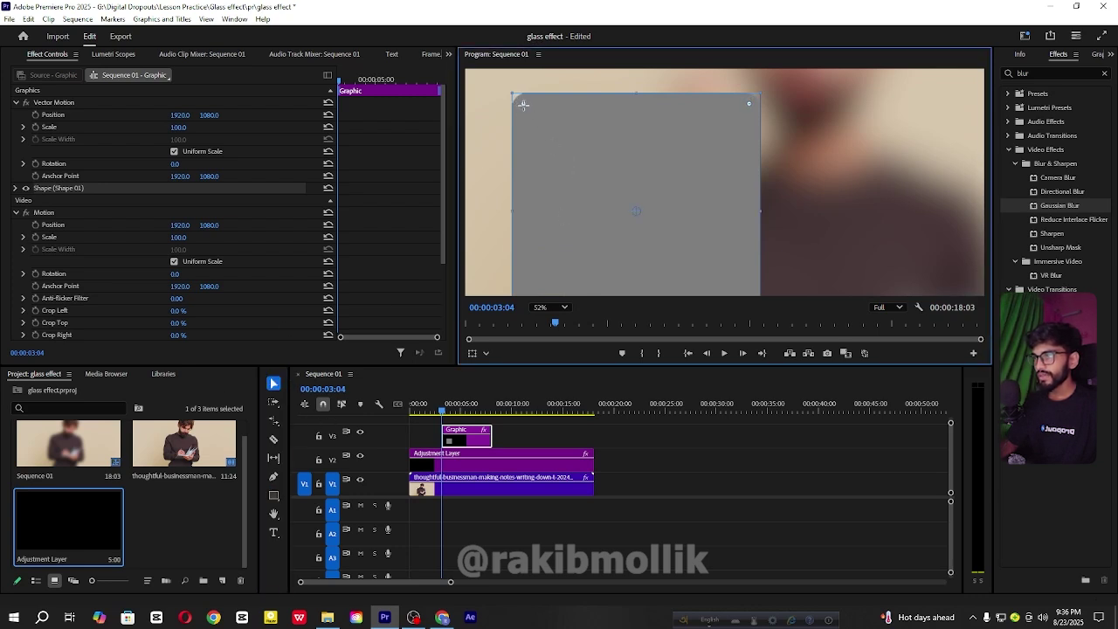
pyautogui.scroll(-5, 522, 104)
pyautogui.click(545, 307)
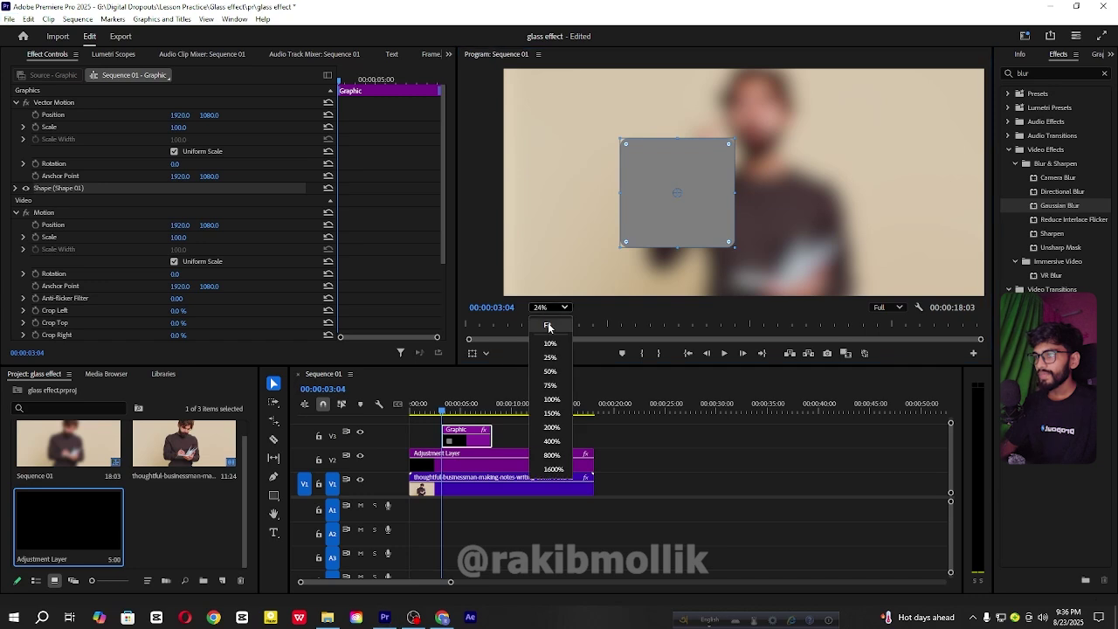
pyautogui.click(550, 325)
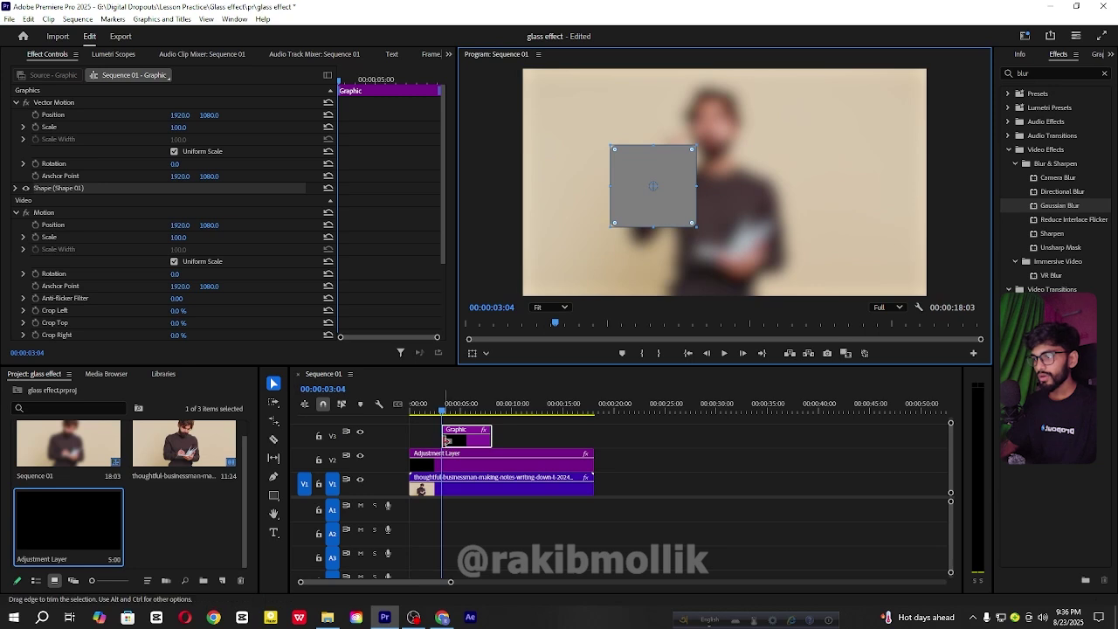
# - Extend the Graphic clip on V3 at both ends to span the full length of the adjustment layer
pyautogui.moveTo(443, 436); pyautogui.dragTo(410, 436)
pyautogui.click(443, 466)
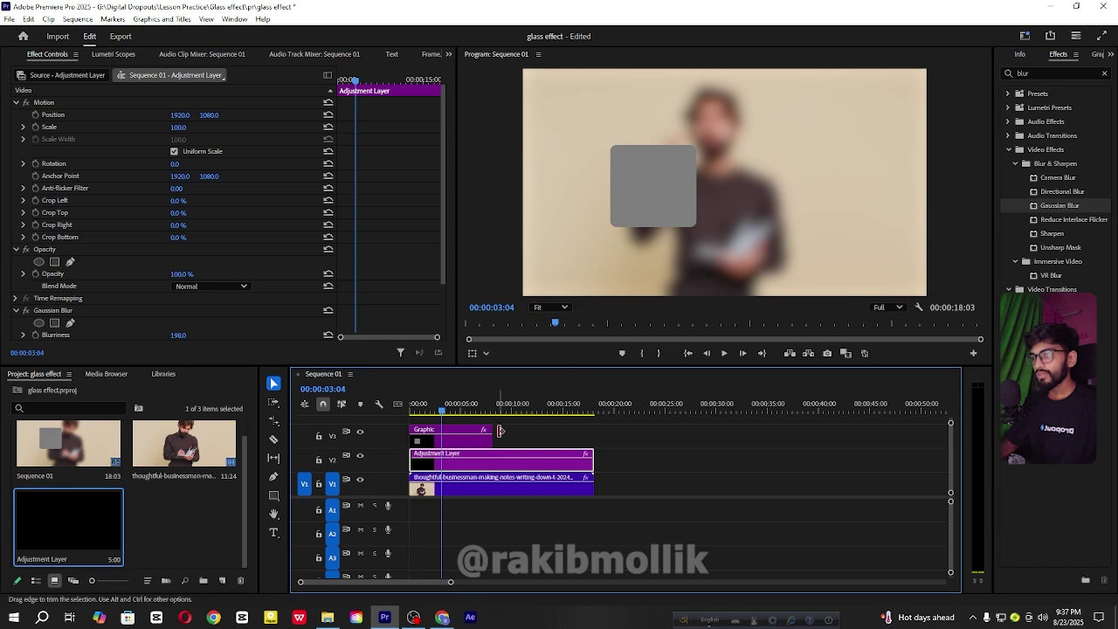
pyautogui.moveTo(493, 431); pyautogui.dragTo(594, 431)
# - Find the Track Matte Key effect and apply it to the adjustment layer on V2
pyautogui.click(1024, 73)
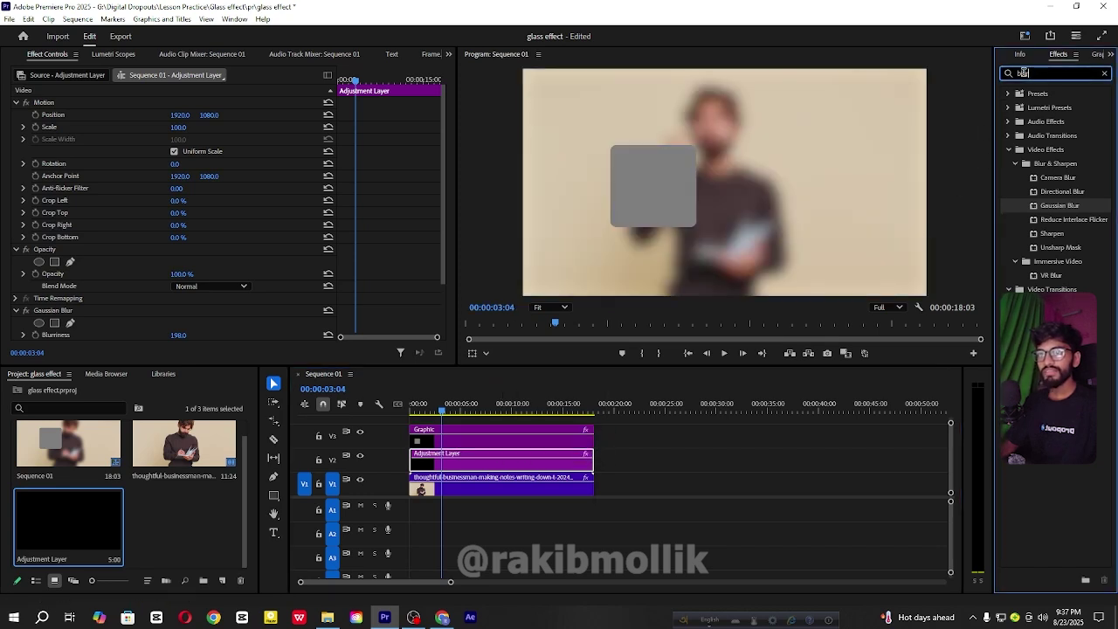
pyautogui.press('BackSpace')
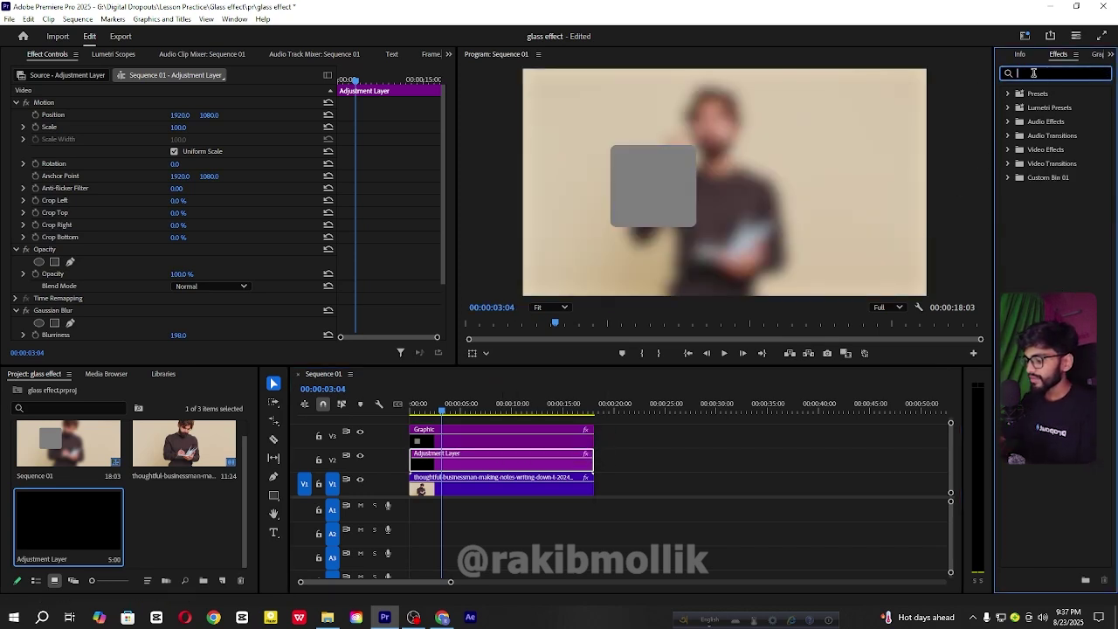
pyautogui.write('track matte')
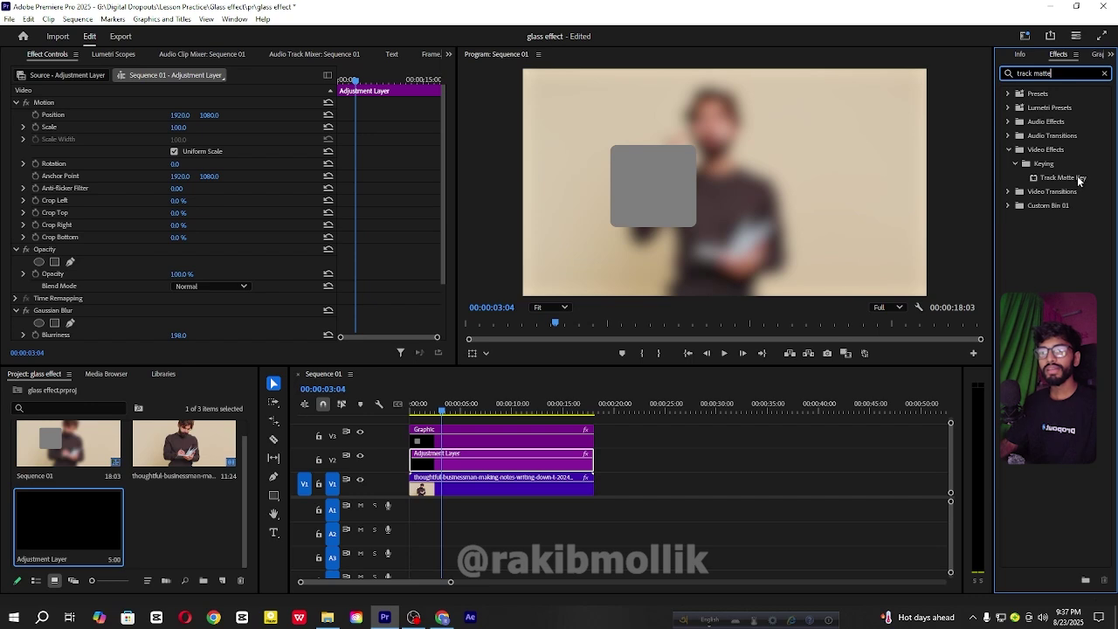
pyautogui.moveTo(1079, 180); pyautogui.dragTo(476, 462)
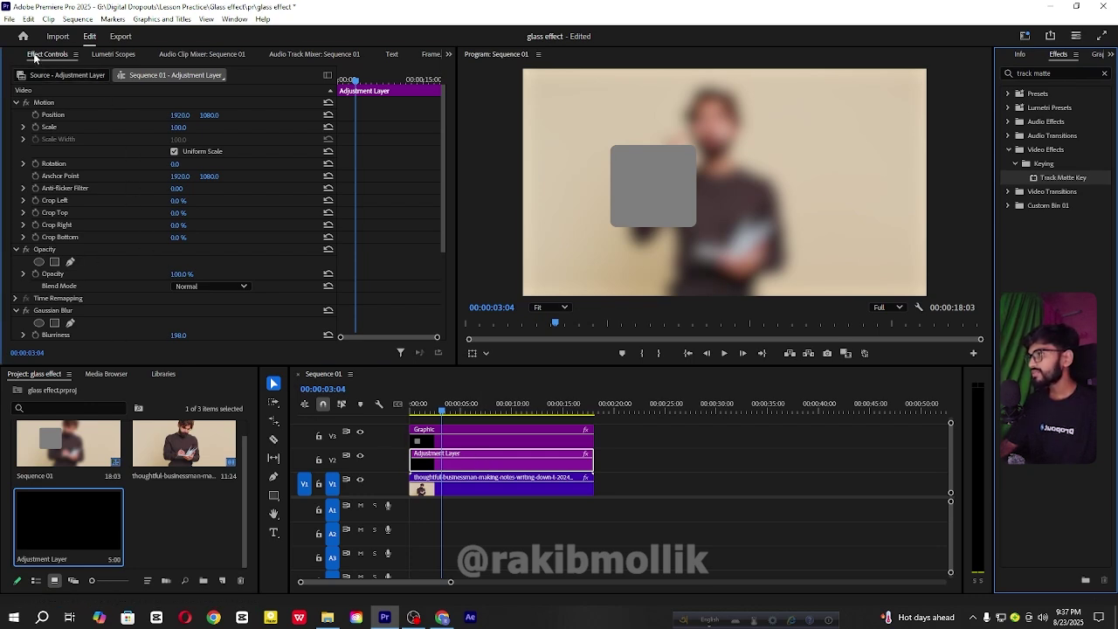
# - Set the matte source of the adjustment layer's Track Matte Key to Video 3
pyautogui.scroll(-2, 58, 236)
pyautogui.scroll(-3, 58, 236)
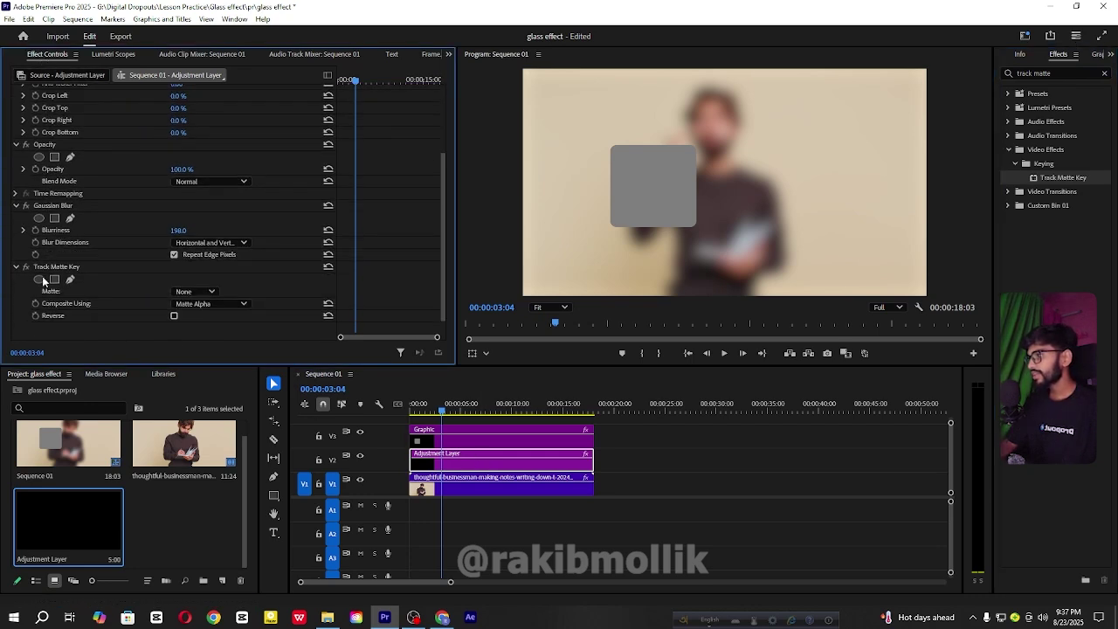
pyautogui.click(62, 272)
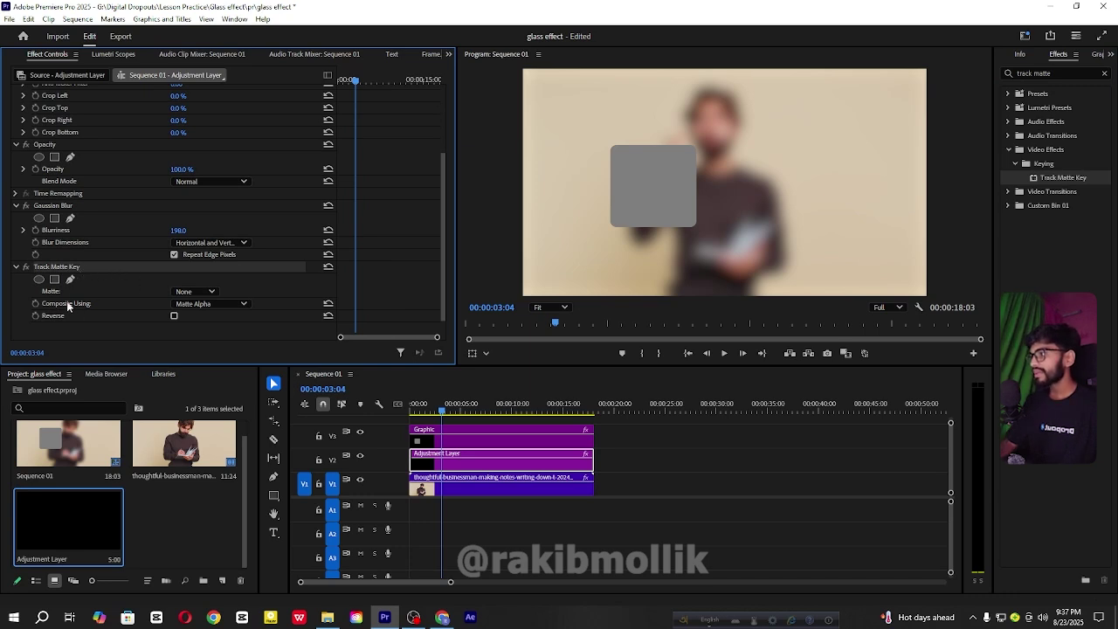
pyautogui.click(65, 294)
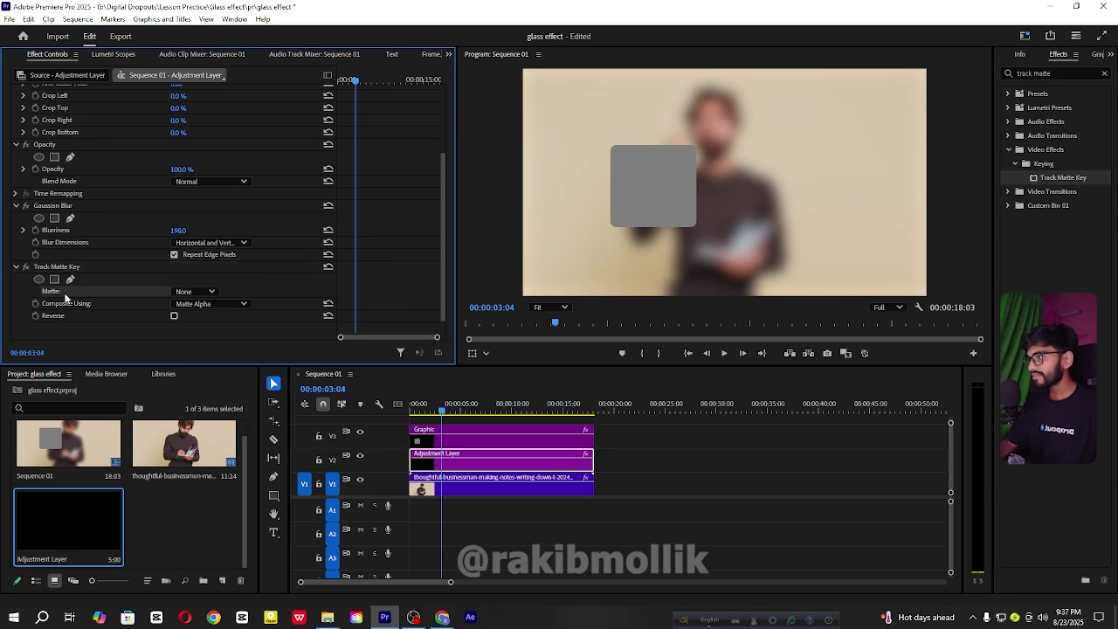
pyautogui.click(190, 293)
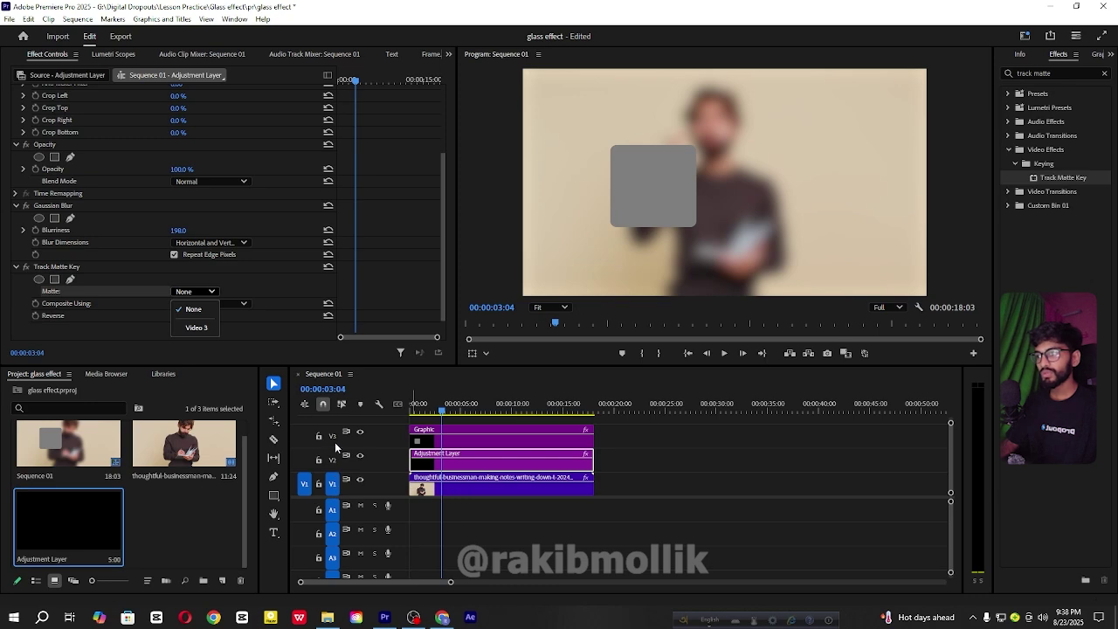
pyautogui.click(367, 452)
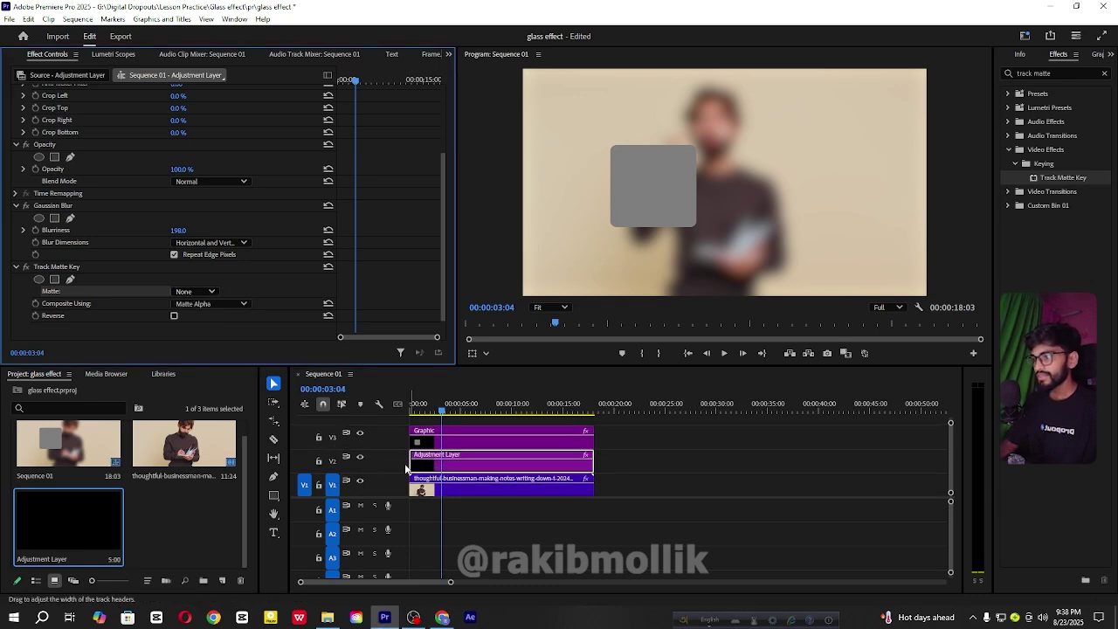
pyautogui.click(192, 291)
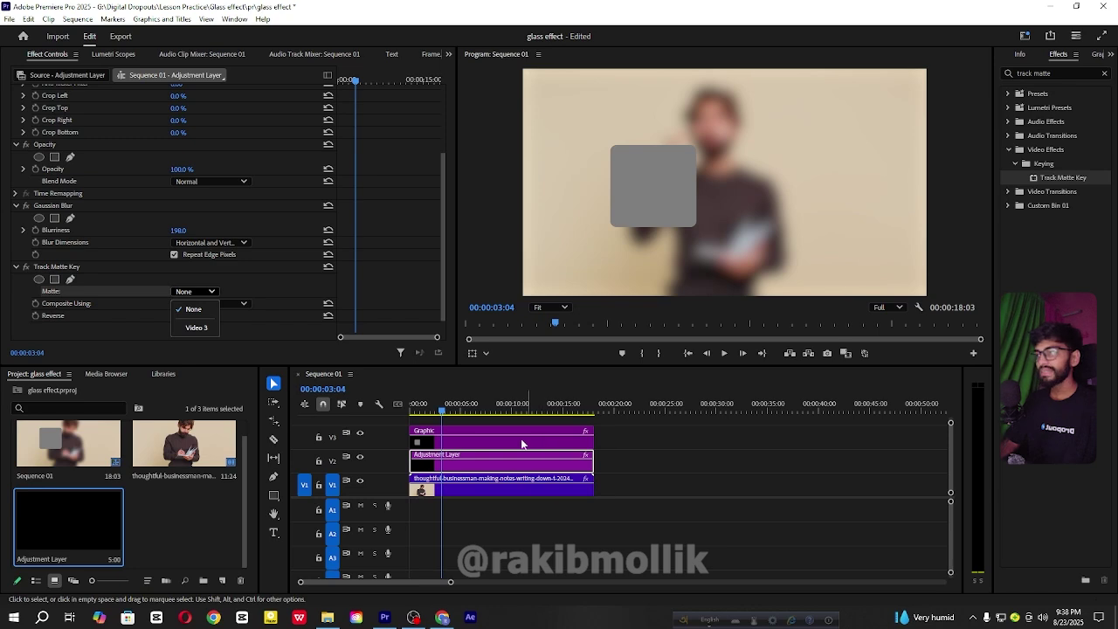
pyautogui.click(196, 328)
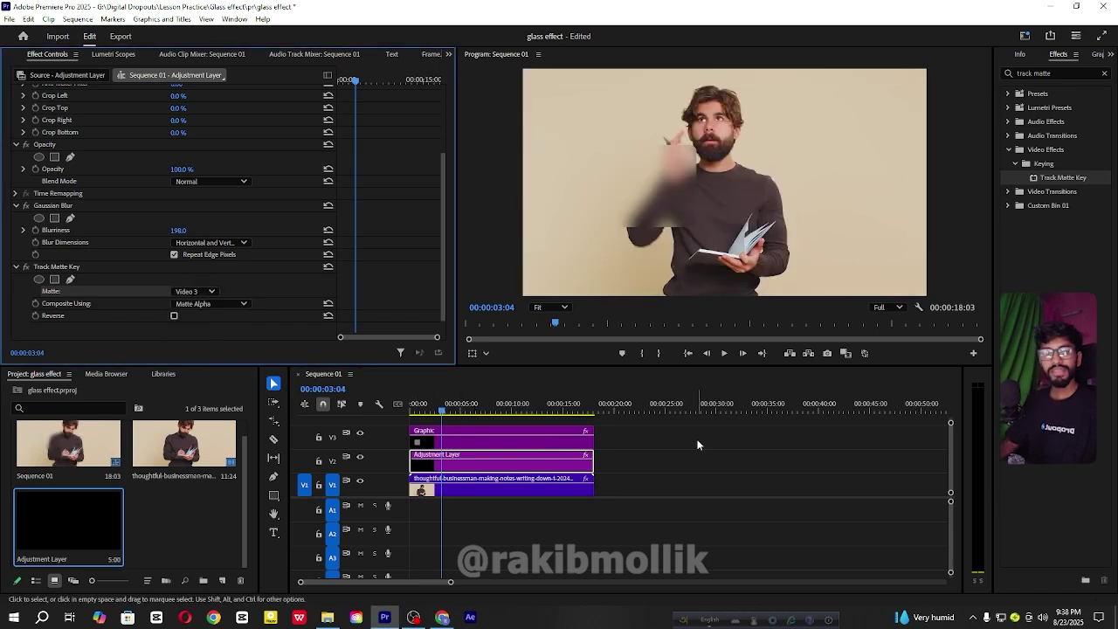
# - Move the rounded matte shape down and slightly right in the frame, over the man's upper arm and chest
pyautogui.click(658, 179)
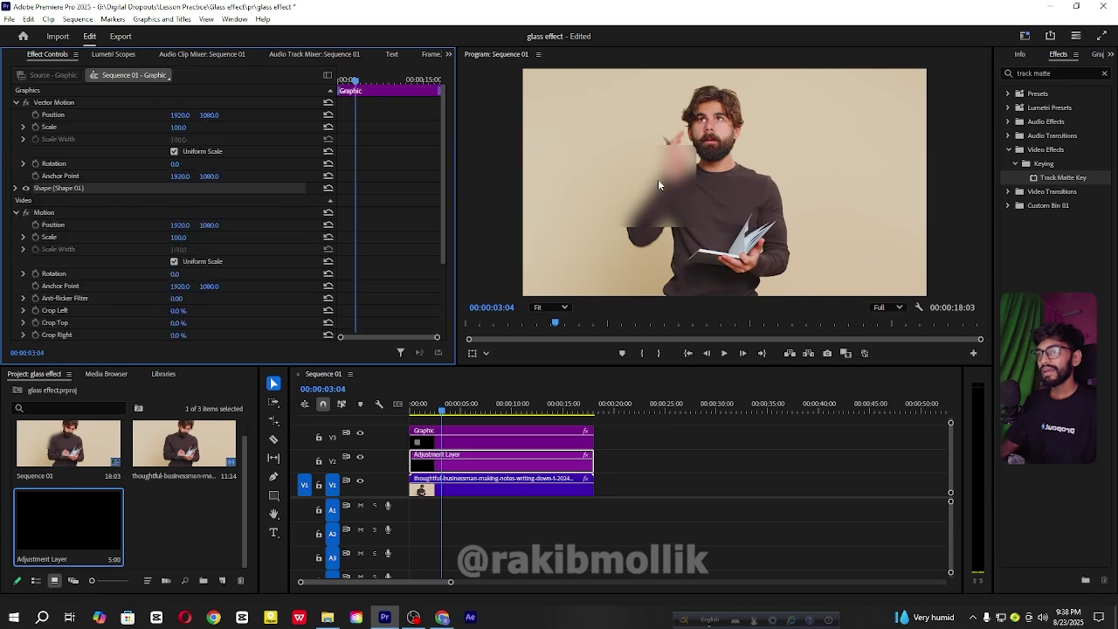
pyautogui.moveTo(656, 217); pyautogui.dragTo(680, 240)
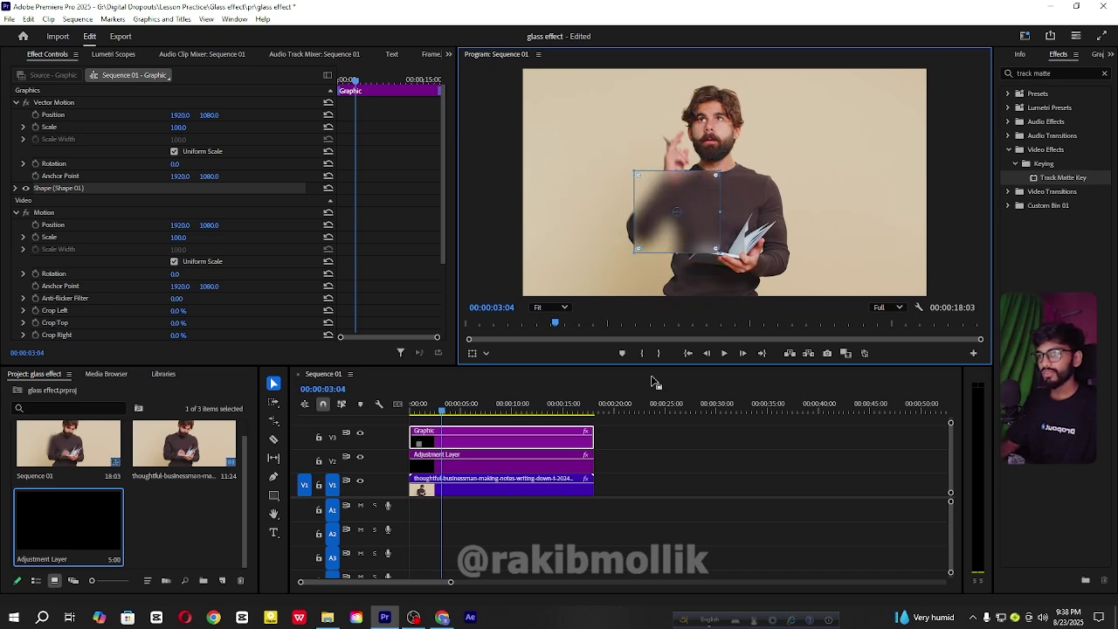
pyautogui.click(639, 453)
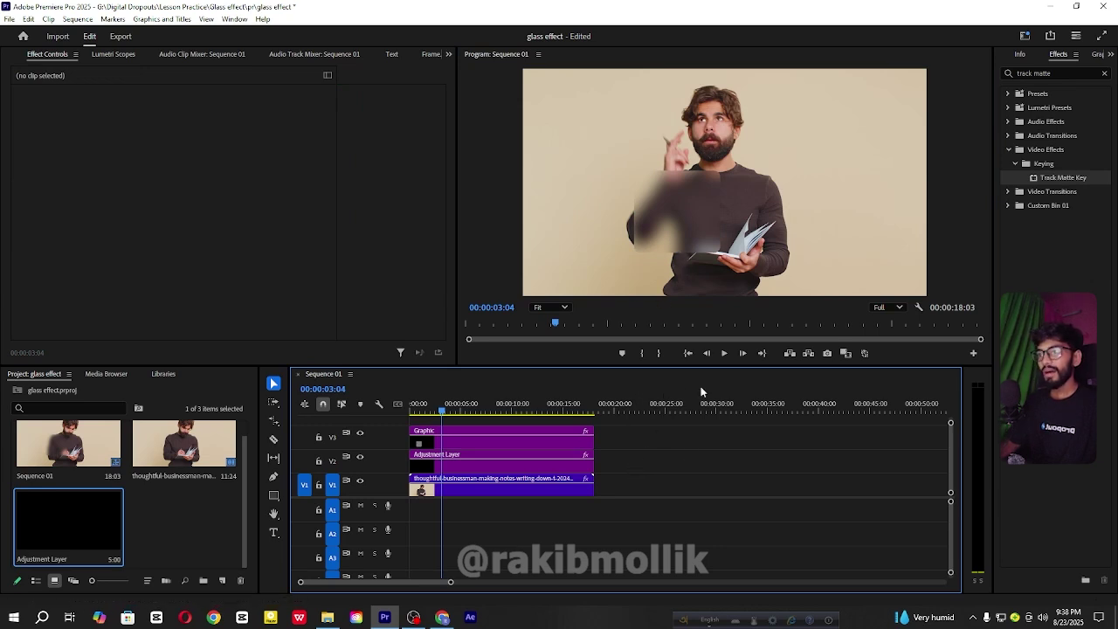
# - Duplicate the Graphic clip from V3 onto a new track V4 directly above it
pyautogui.click(496, 441)
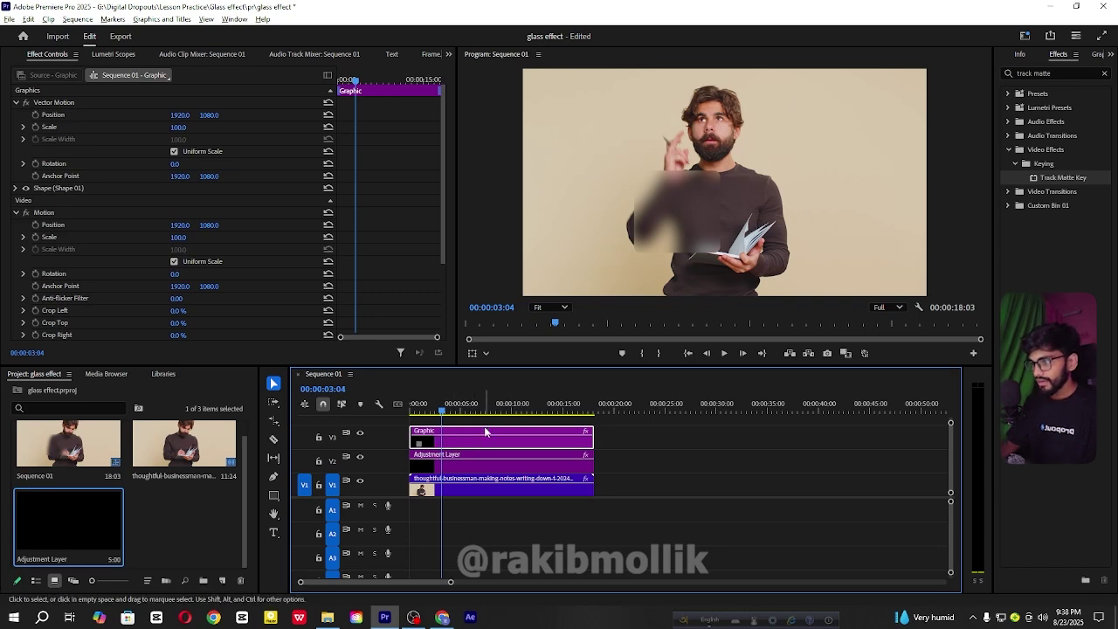
pyautogui.moveTo(485, 431); pyautogui.dragTo(486, 428)
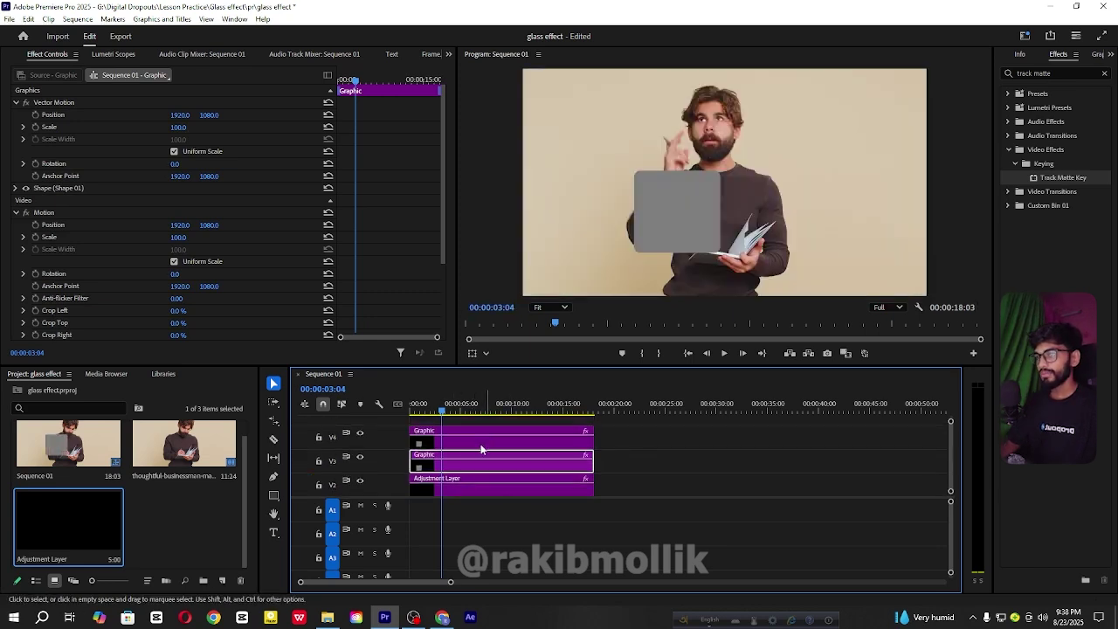
# - Turn off the fill and turn on the white stroke for the shape in the V4 Graphic clip
pyautogui.click(451, 446)
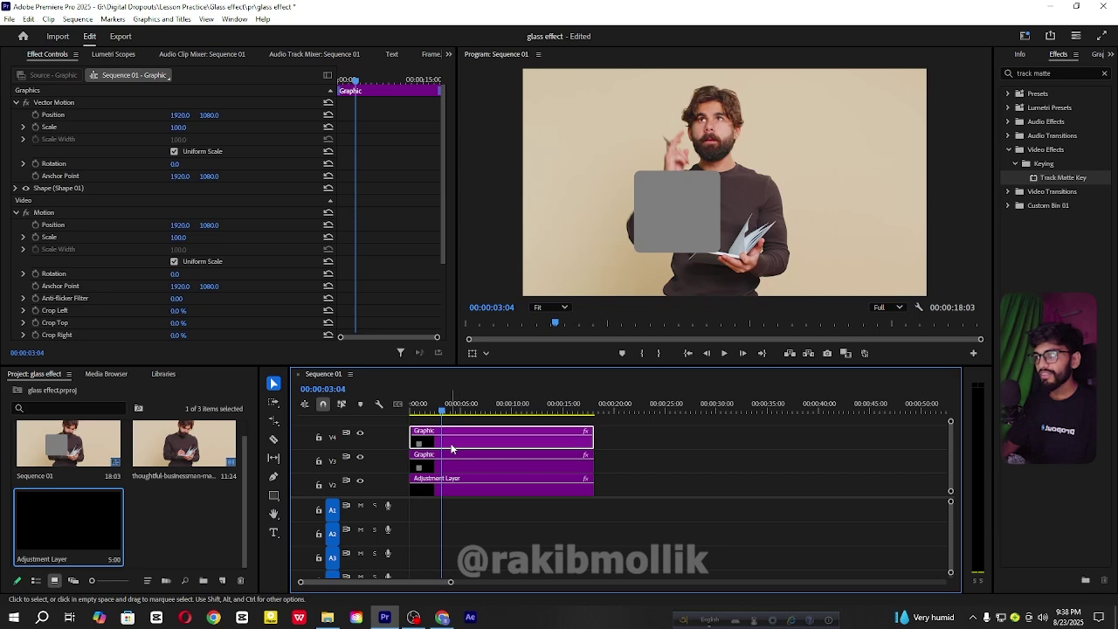
pyautogui.click(59, 58)
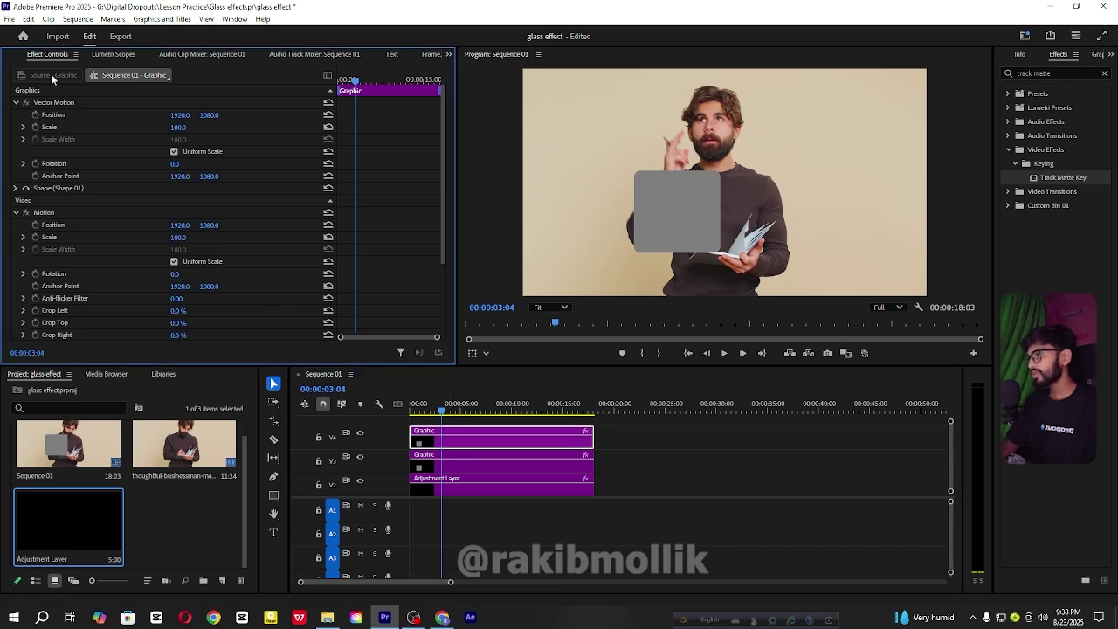
pyautogui.click(52, 189)
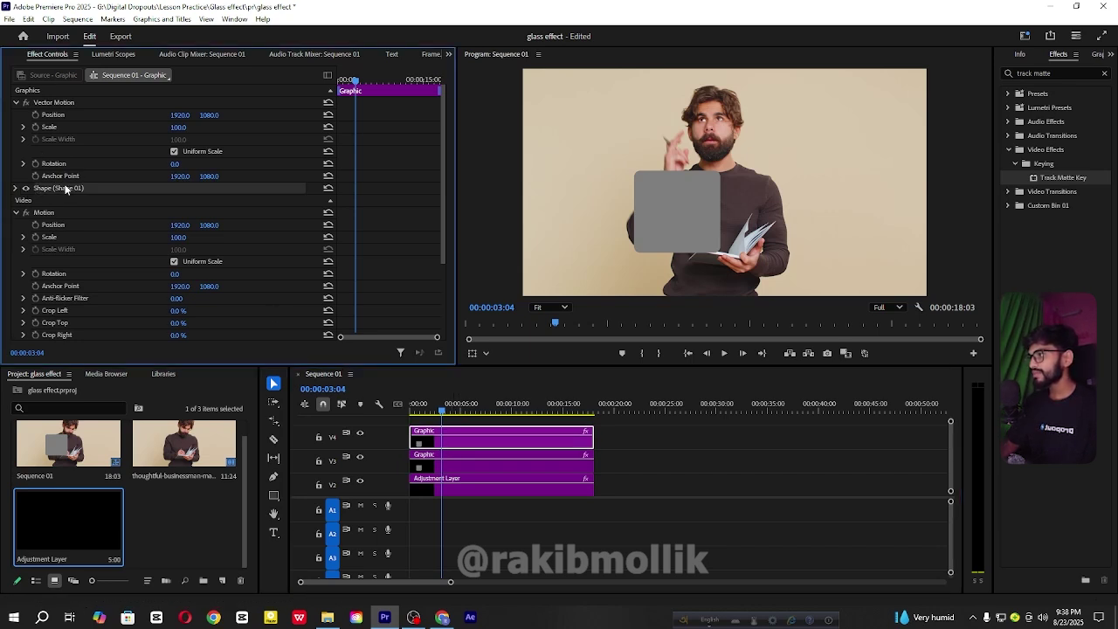
pyautogui.click(16, 189)
pyautogui.scroll(-1, 57, 247)
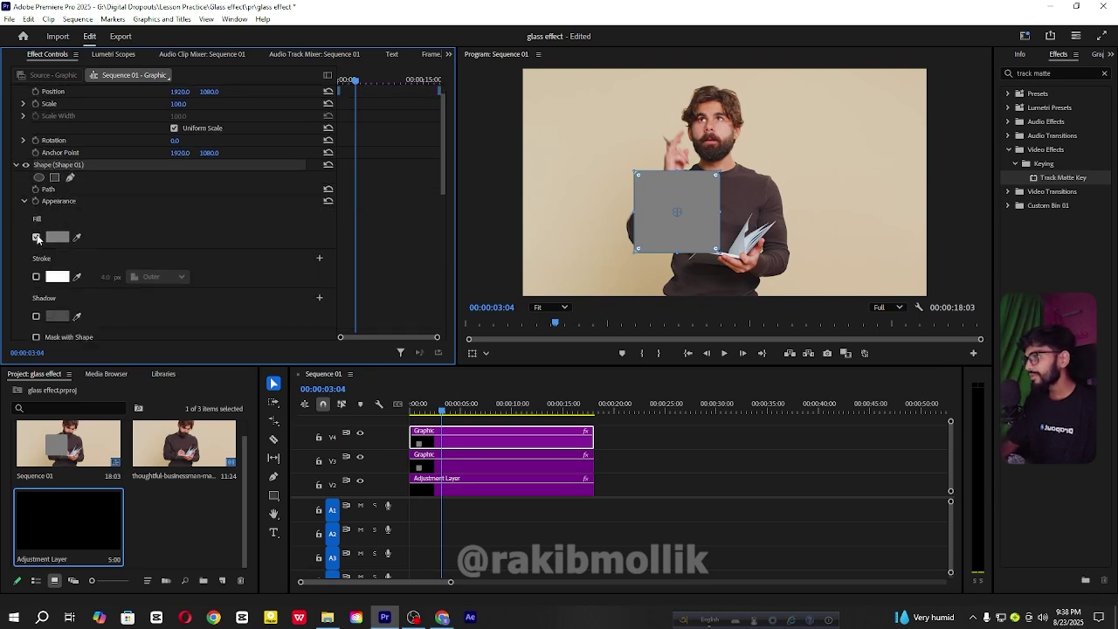
pyautogui.click(36, 236)
pyautogui.click(36, 277)
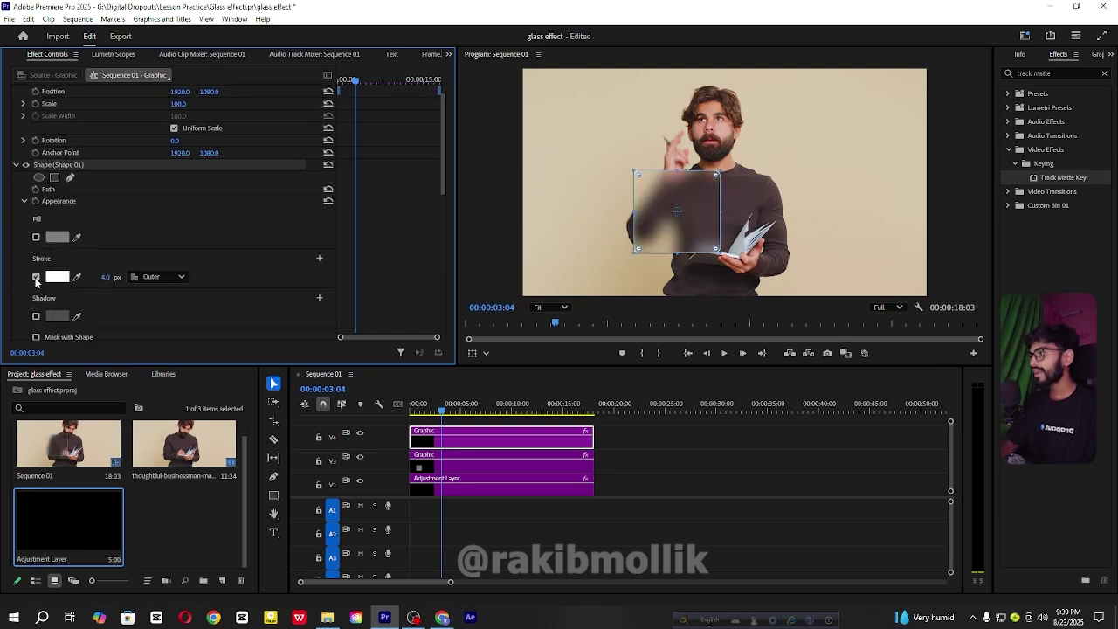
# - Set the V4 shape's stroke width to 8 px and preview the outlined glass at other points in the sequence
pyautogui.click(102, 277)
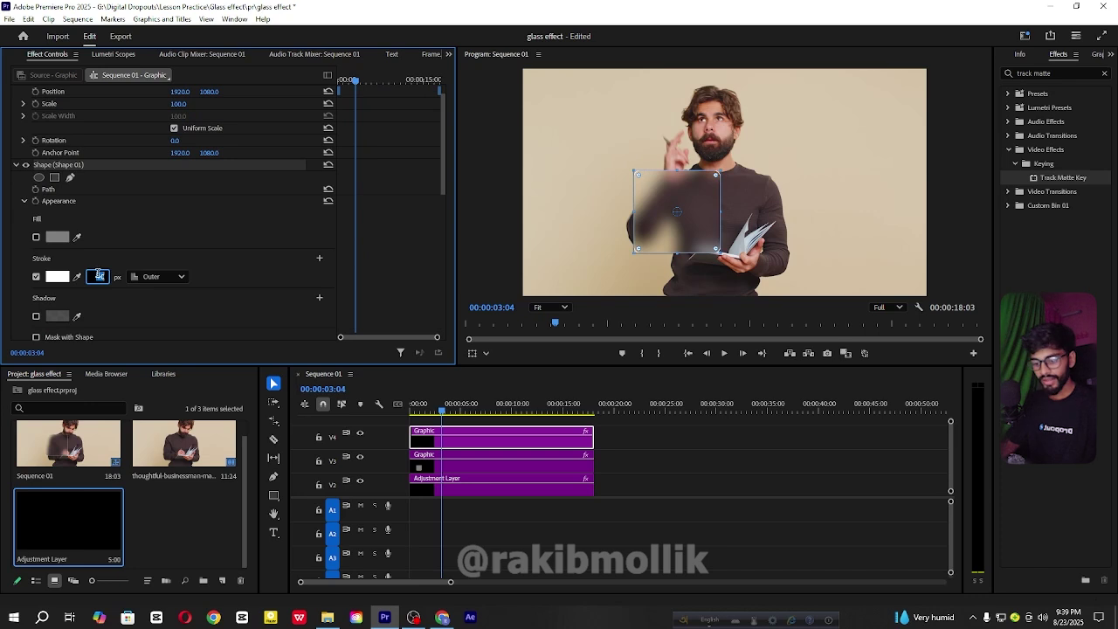
pyautogui.write('8')
pyautogui.press('Return')
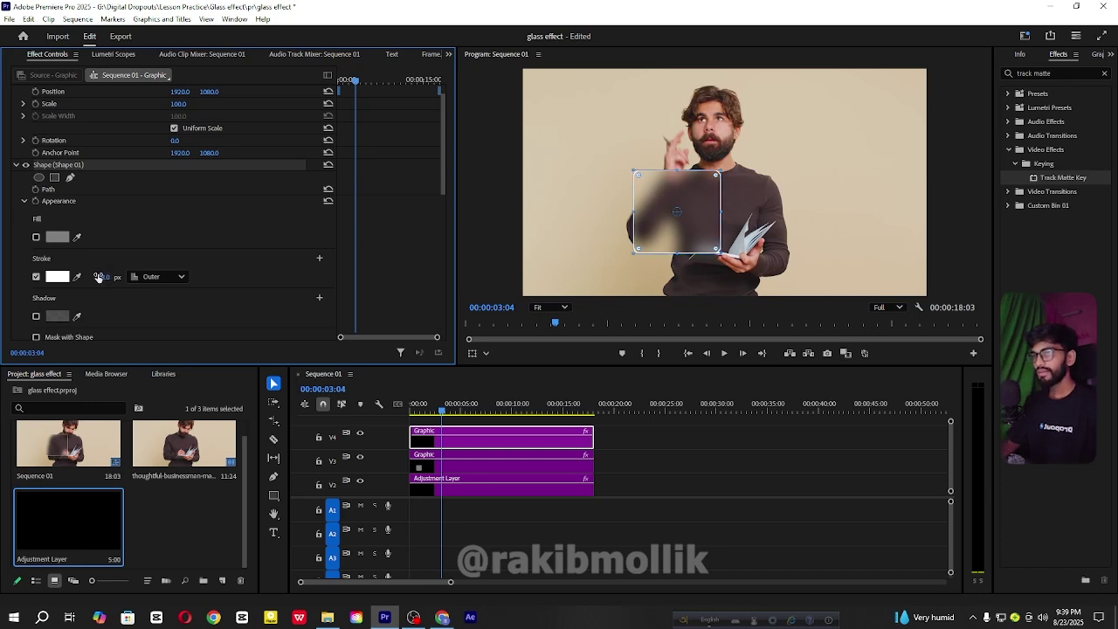
pyautogui.click(613, 454)
pyautogui.click(491, 409)
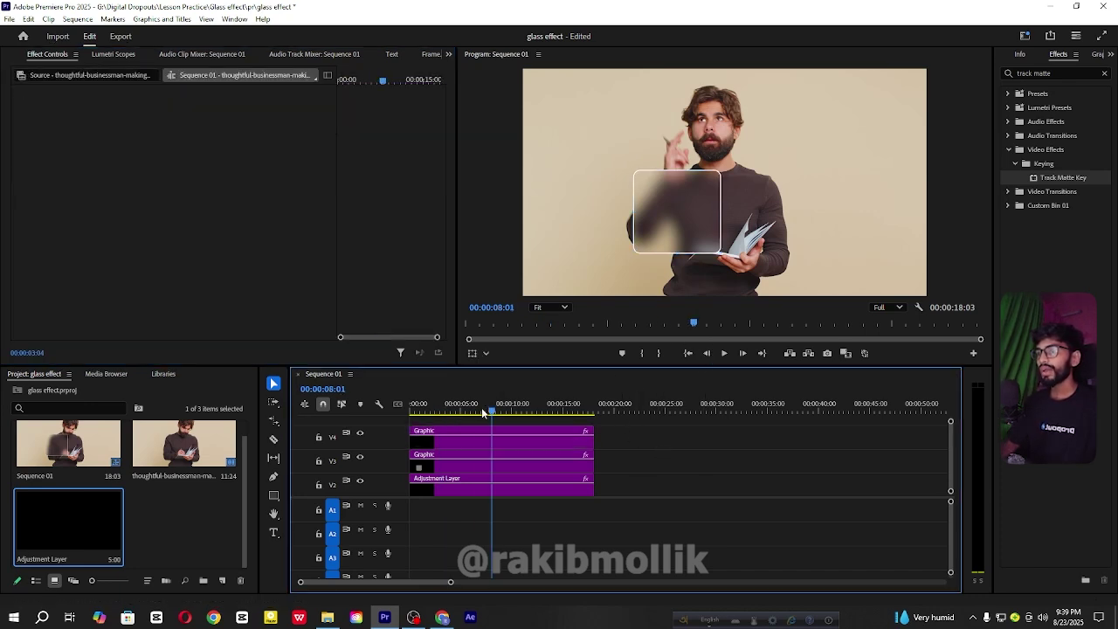
pyautogui.moveTo(482, 412); pyautogui.dragTo(453, 414)
pyautogui.click(673, 211)
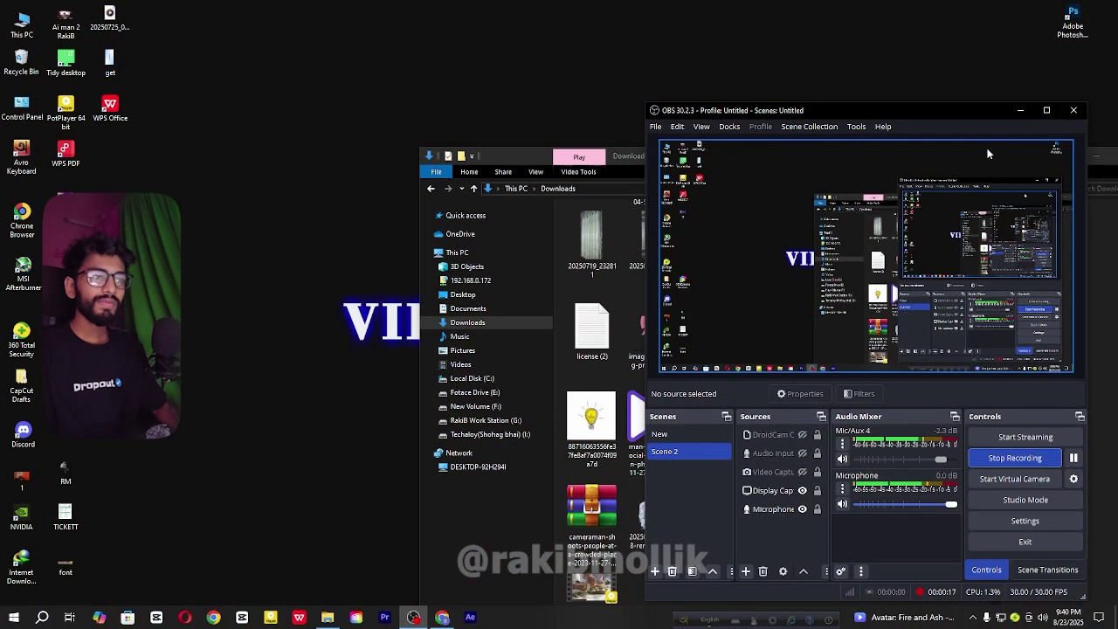
pyautogui.press('super+d')
pyautogui.rightClick(756, 244)
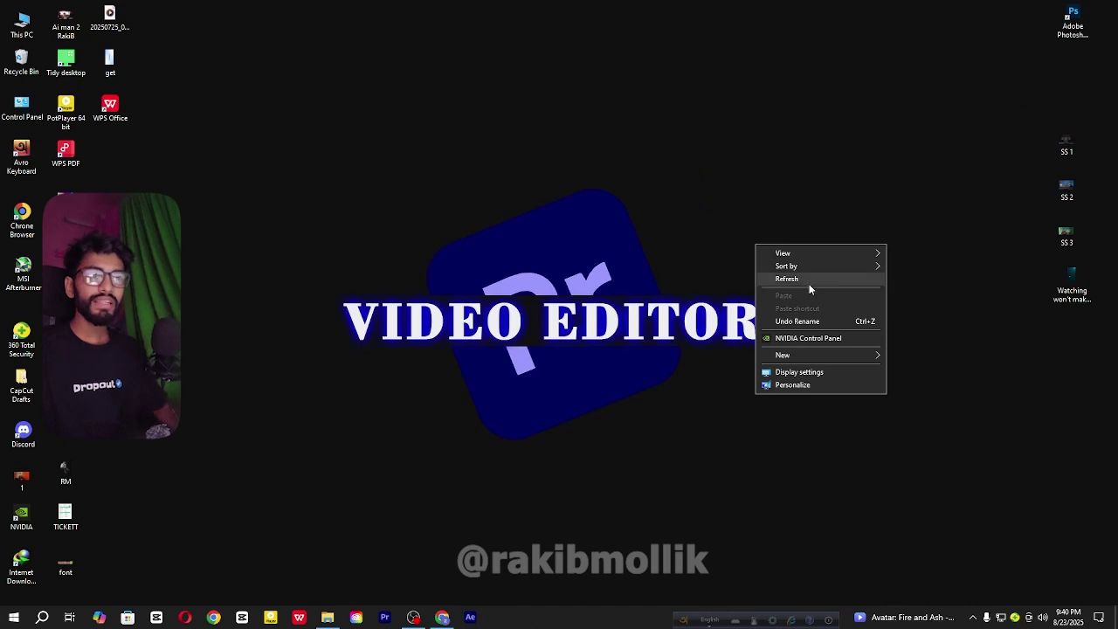
pyautogui.click(808, 284)
pyautogui.rightClick(808, 284)
pyautogui.click(830, 319)
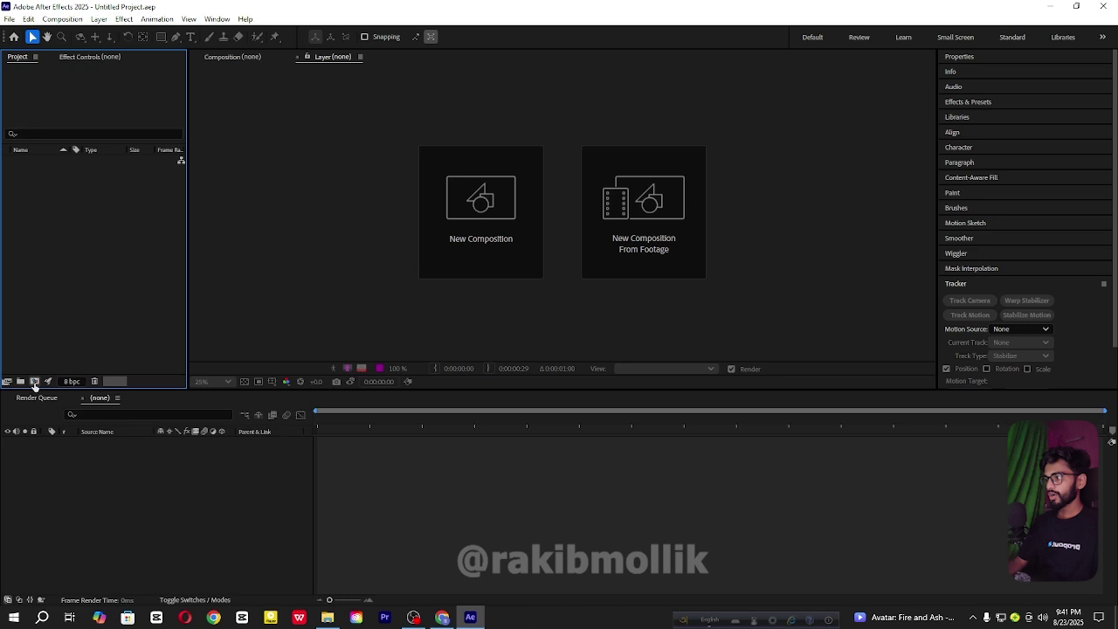
# - In After Effects, create a new HD 1920x1080 composition at 29.97 fps with a 10-second duration
pyautogui.click(34, 381)
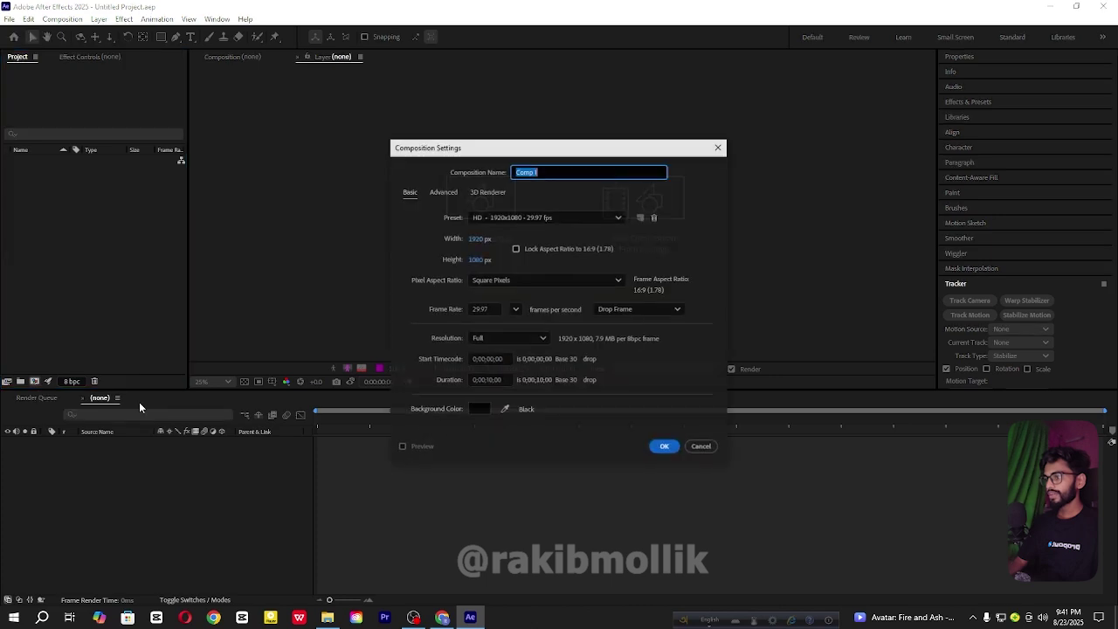
pyautogui.click(665, 445)
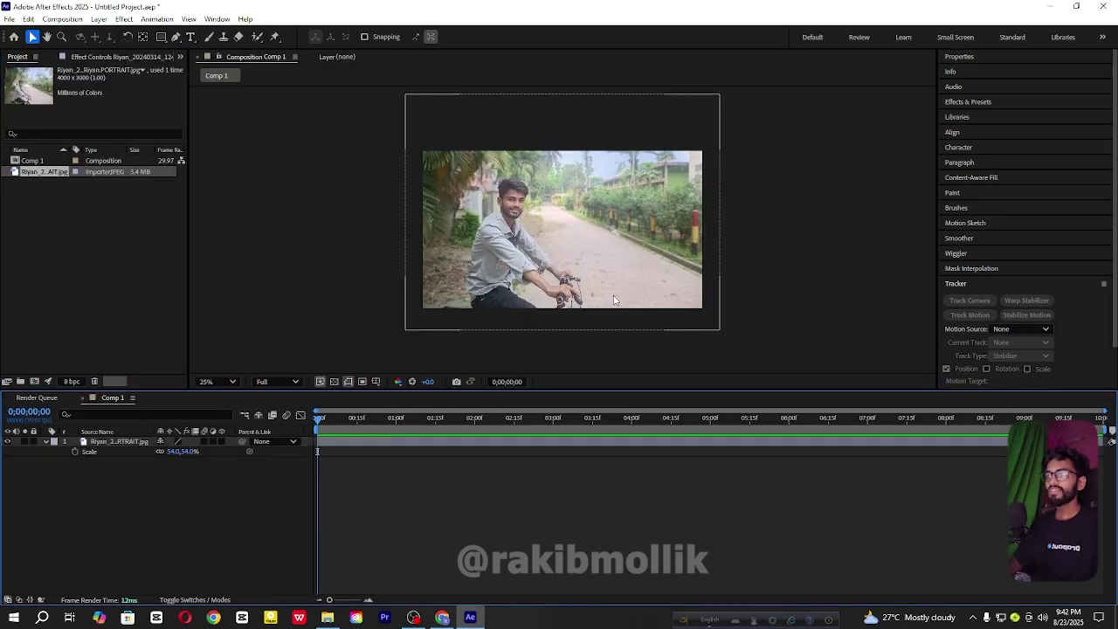
# - Add an adjustment layer above the portrait photo in Comp 1
pyautogui.click(218, 382)
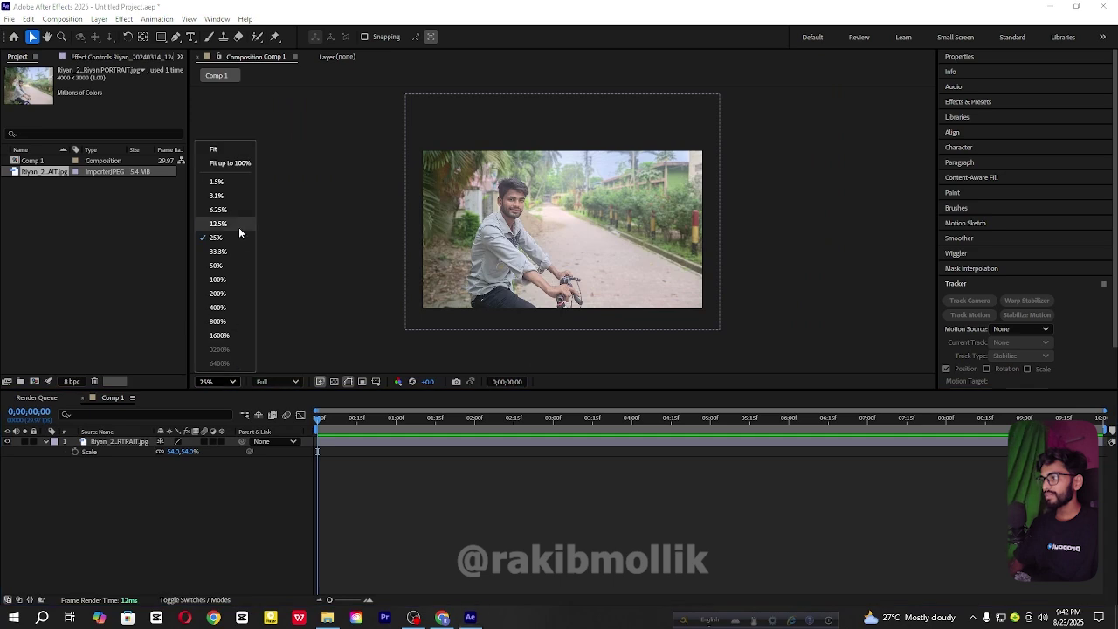
pyautogui.click(227, 167)
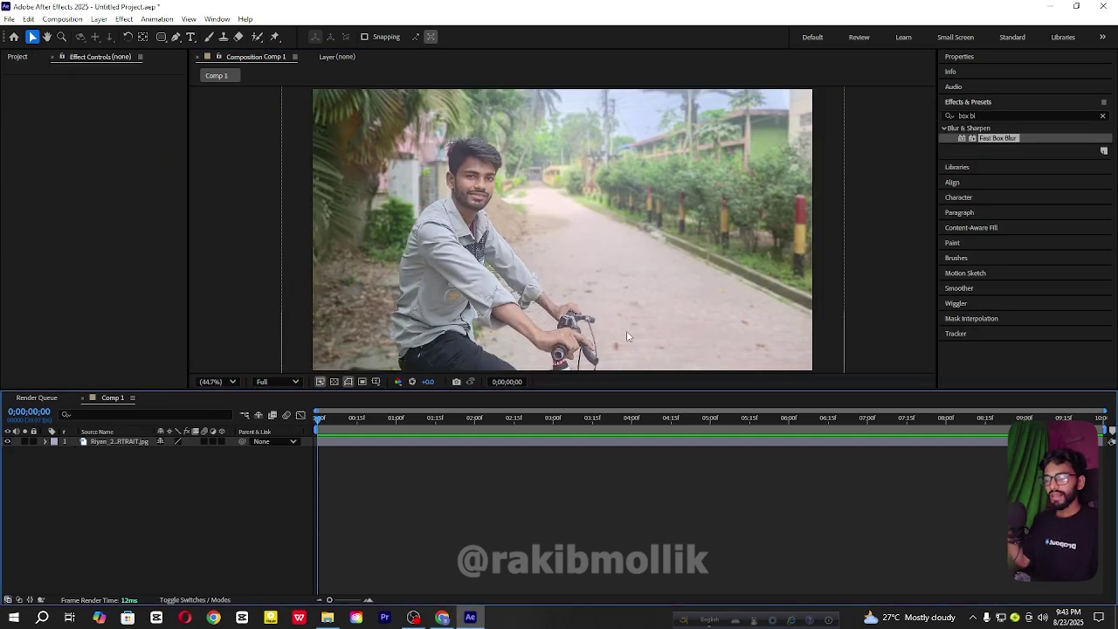
pyautogui.rightClick(101, 496)
pyautogui.moveTo(187, 356)
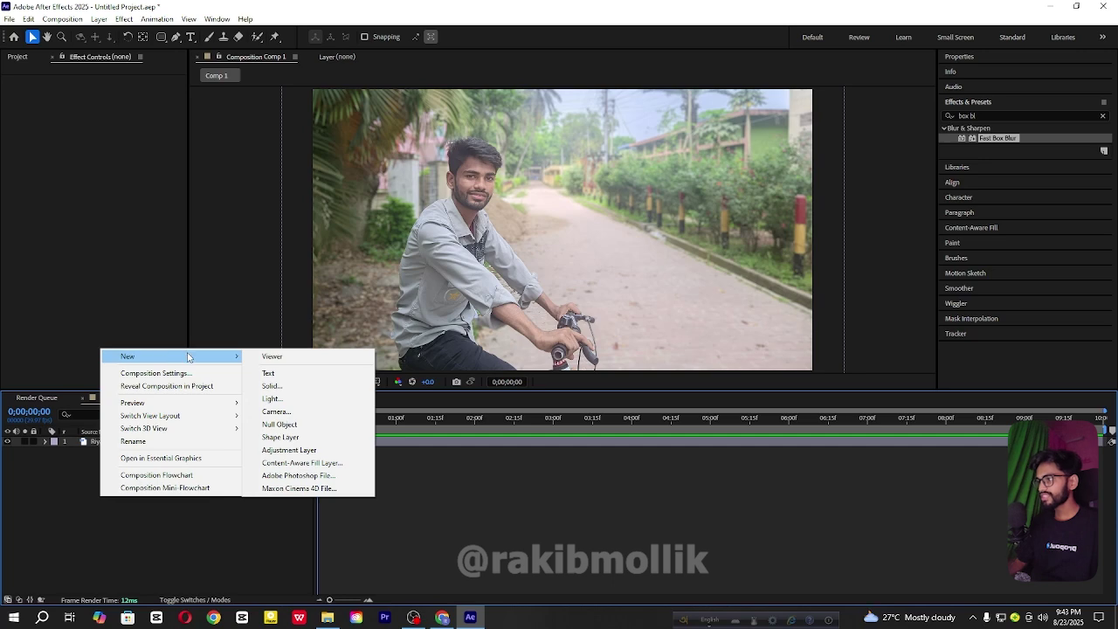
pyautogui.click(296, 450)
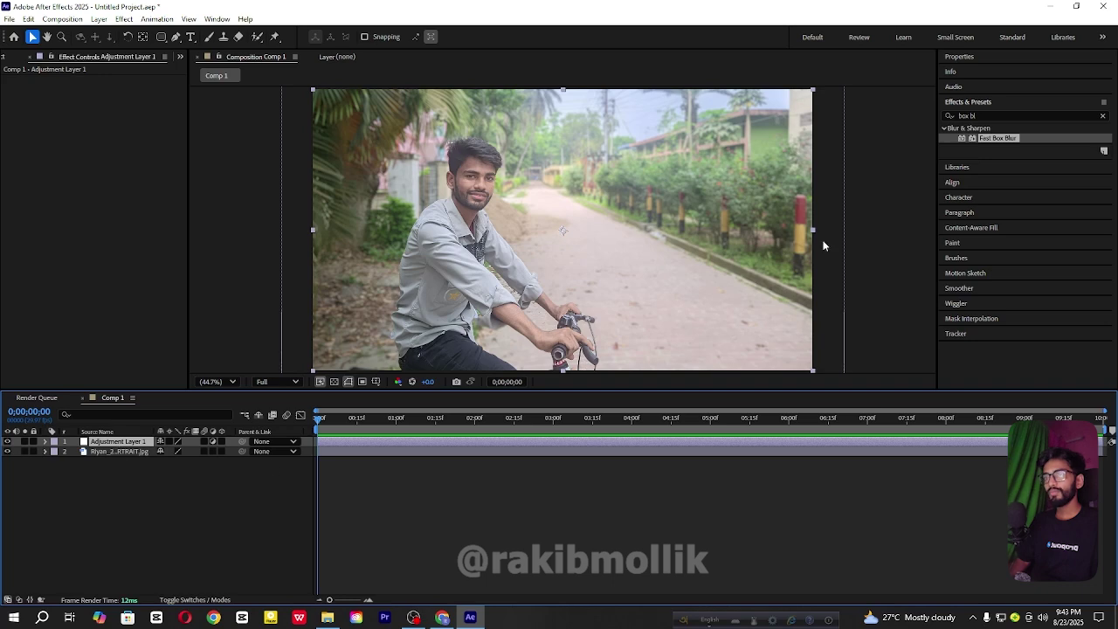
# - Find the Fast Box Blur effect and apply it to the adjustment layer
pyautogui.click(958, 116)
pyautogui.press('BackSpace')
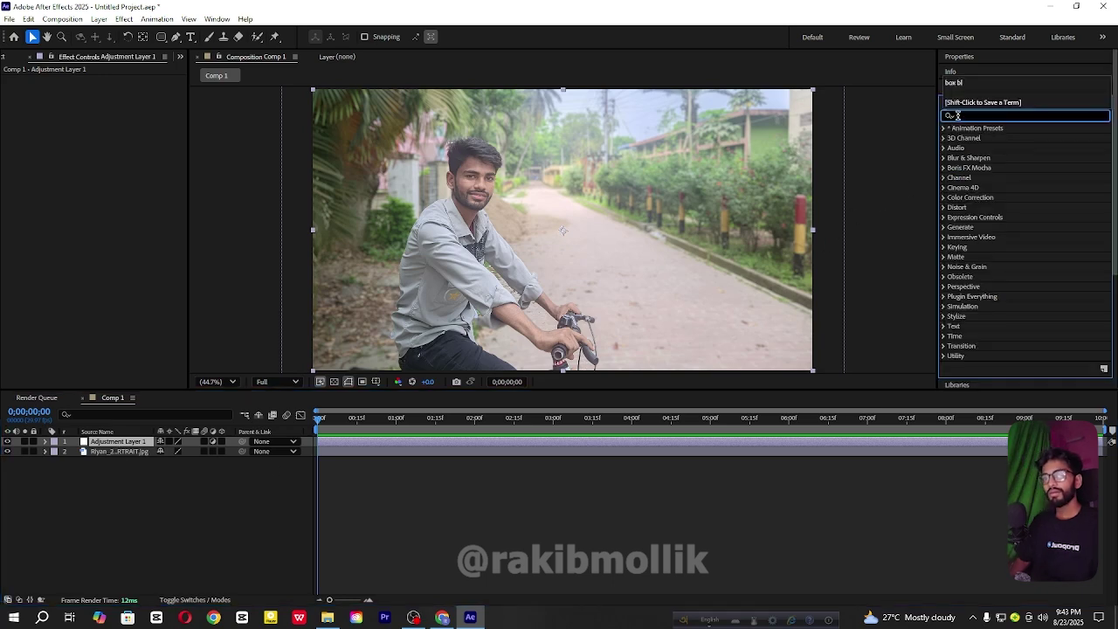
pyautogui.click(957, 116)
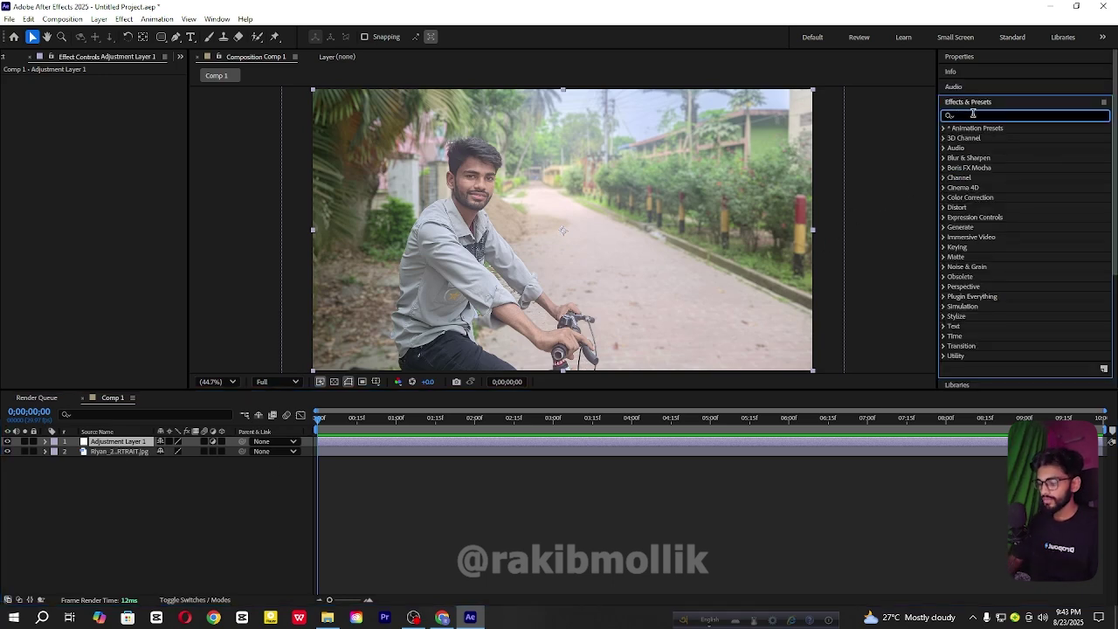
pyautogui.write('box blu')
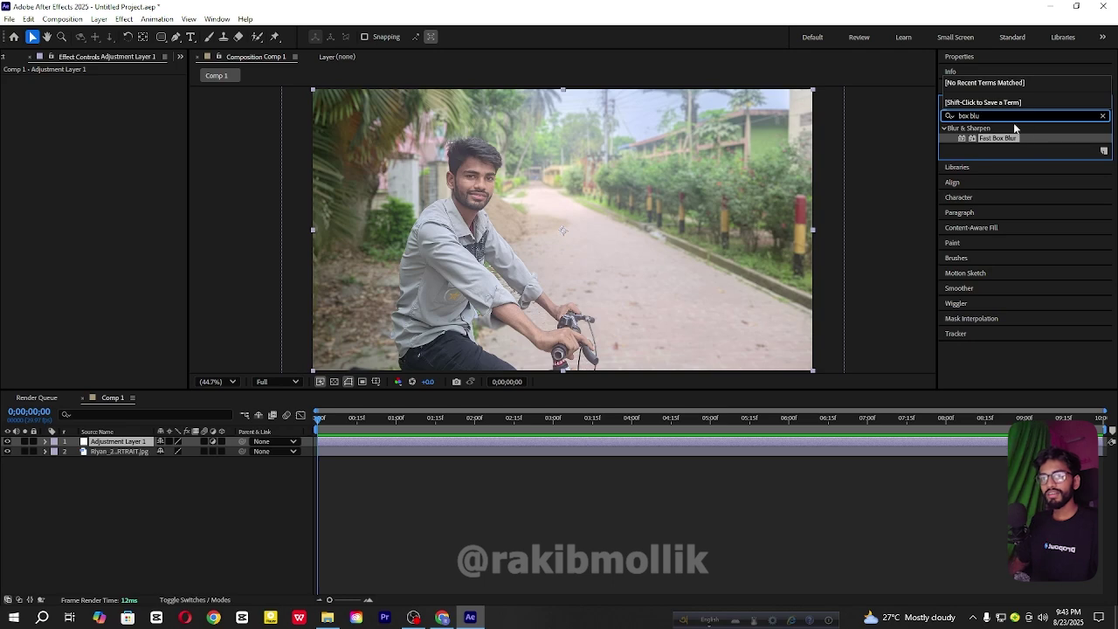
pyautogui.moveTo(1005, 136); pyautogui.dragTo(148, 445)
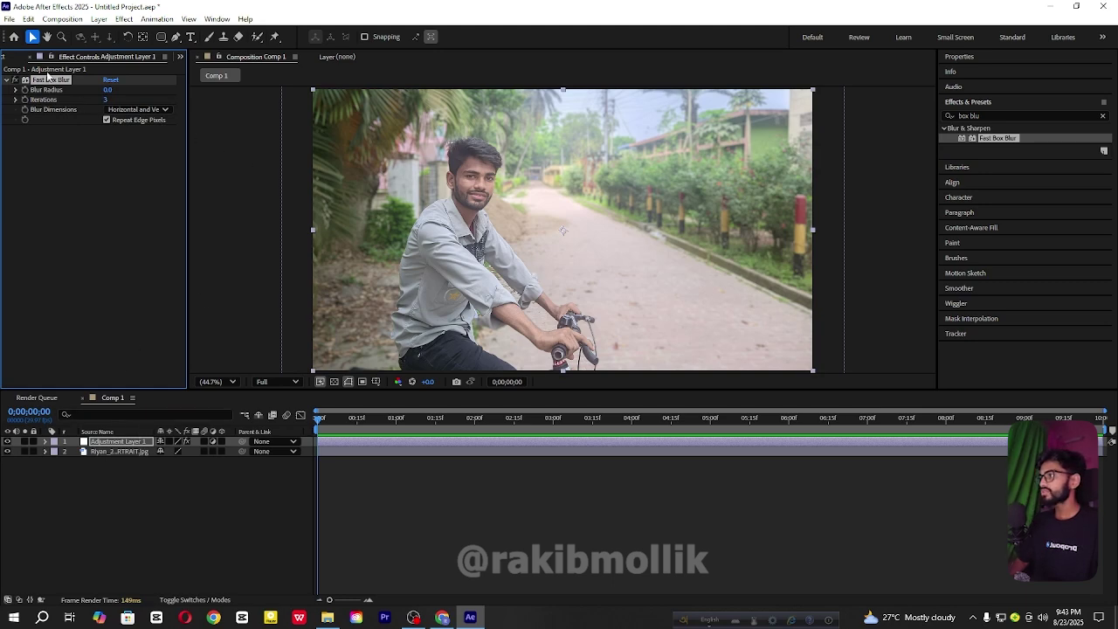
# - Set the Blur Radius of the adjustment layer's Fast Box Blur to 50
pyautogui.click(12, 57)
pyautogui.click(96, 58)
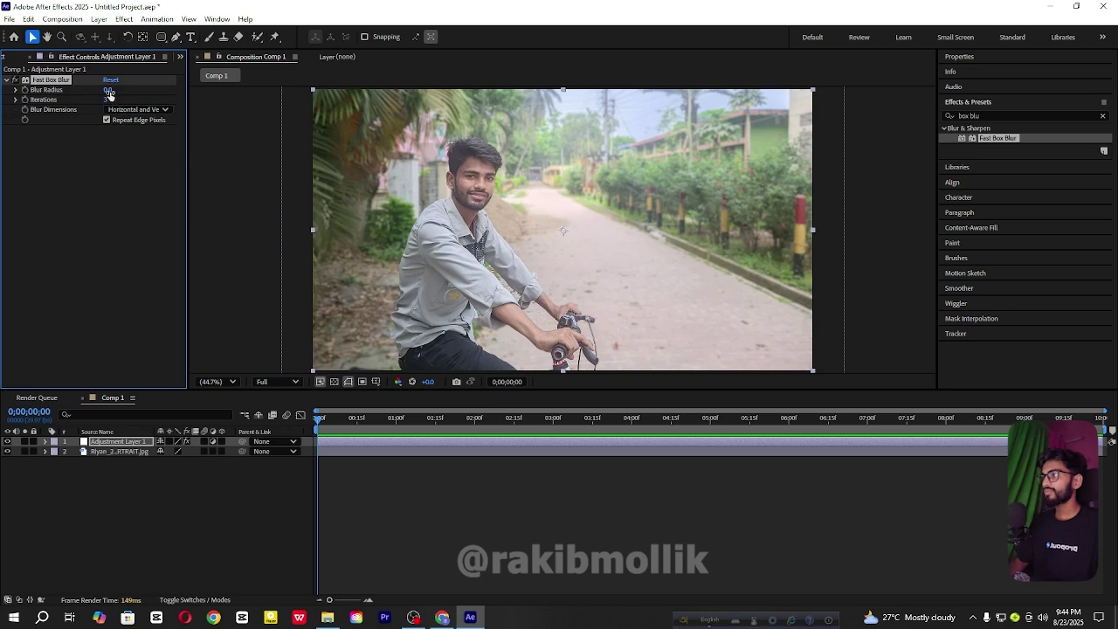
pyautogui.moveTo(108, 90); pyautogui.dragTo(139, 91)
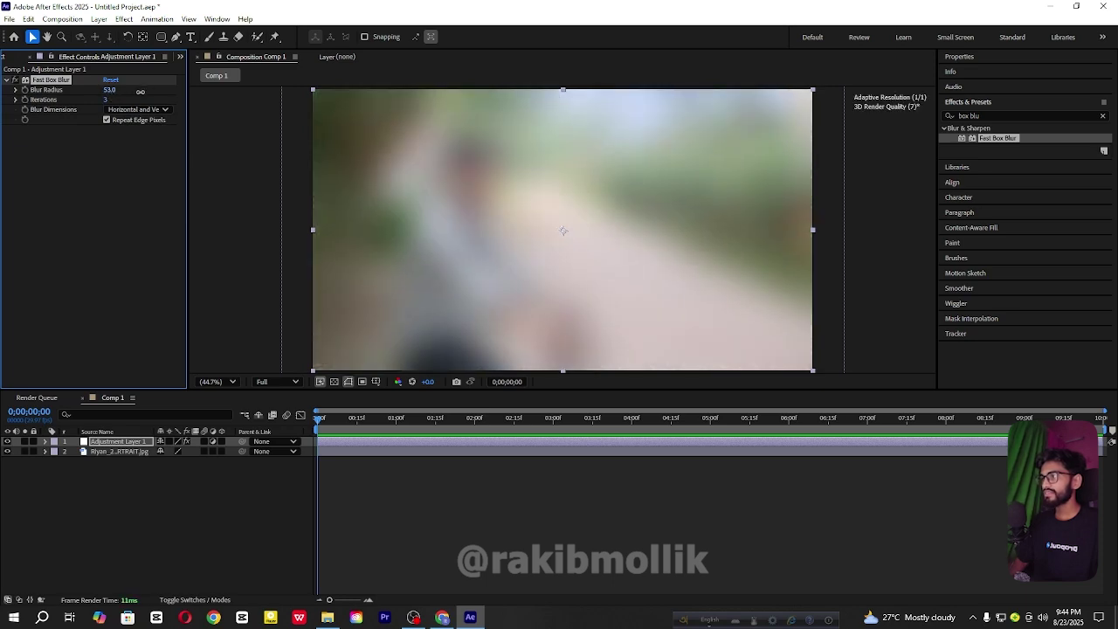
pyautogui.click(112, 90)
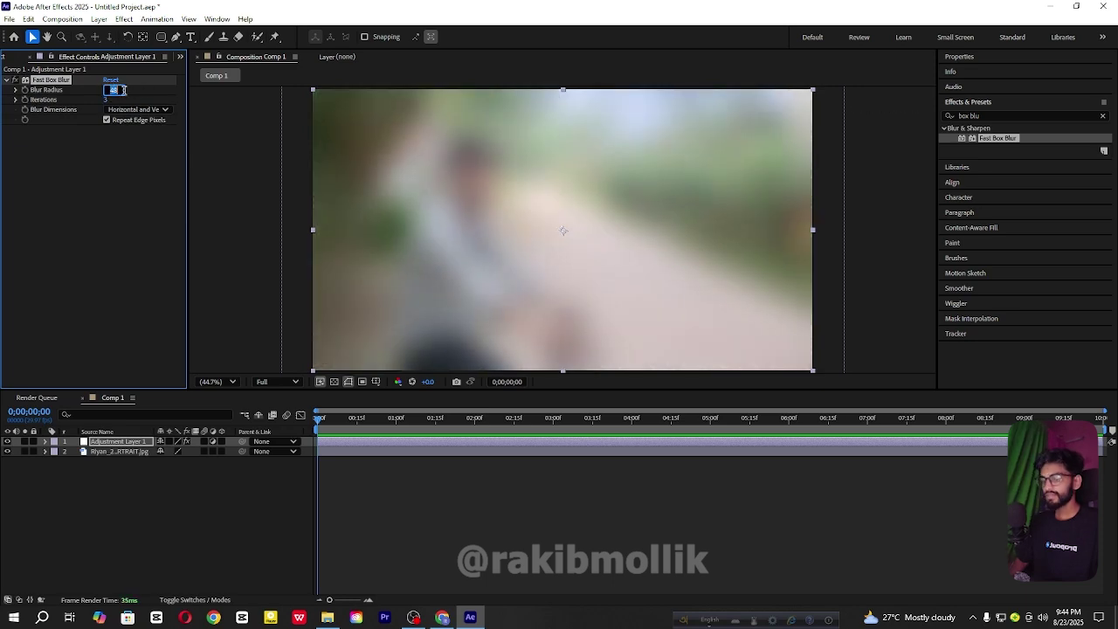
pyautogui.write('50')
pyautogui.click(187, 507)
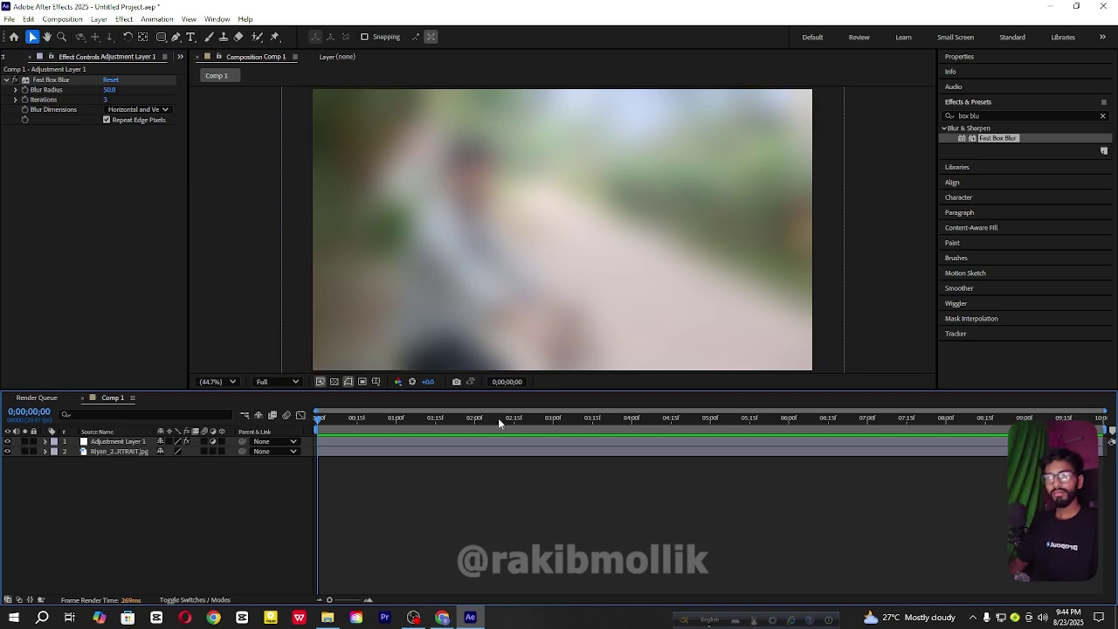
# - Draw a white rounded rectangle about 449 x 407 px over the road beside the man, as a new shape layer
pyautogui.click(161, 36)
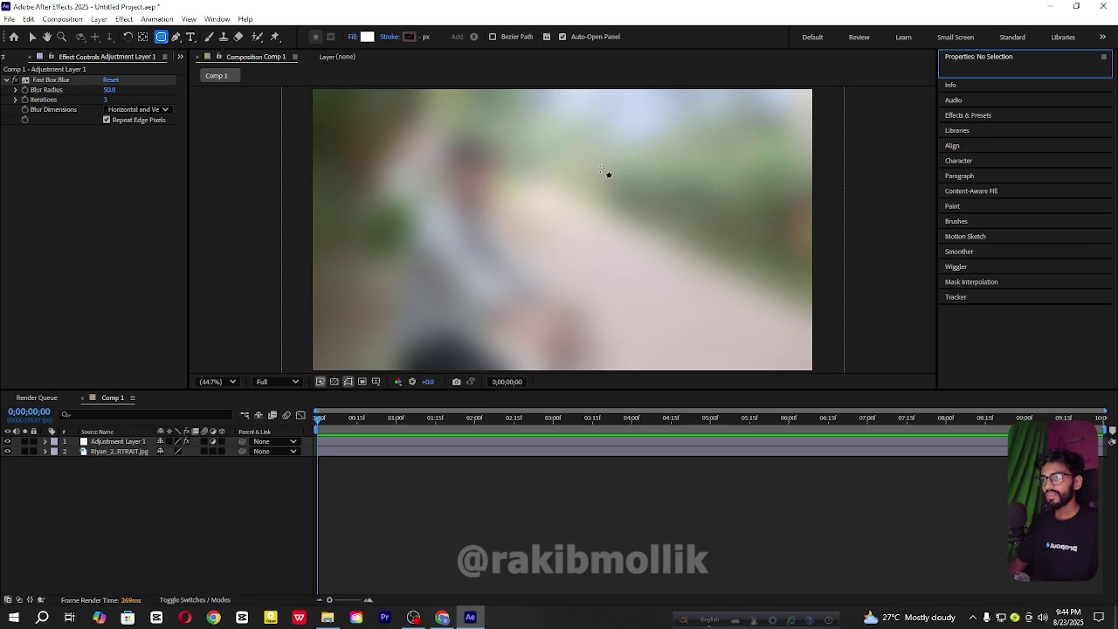
pyautogui.moveTo(600, 169); pyautogui.dragTo(717, 276)
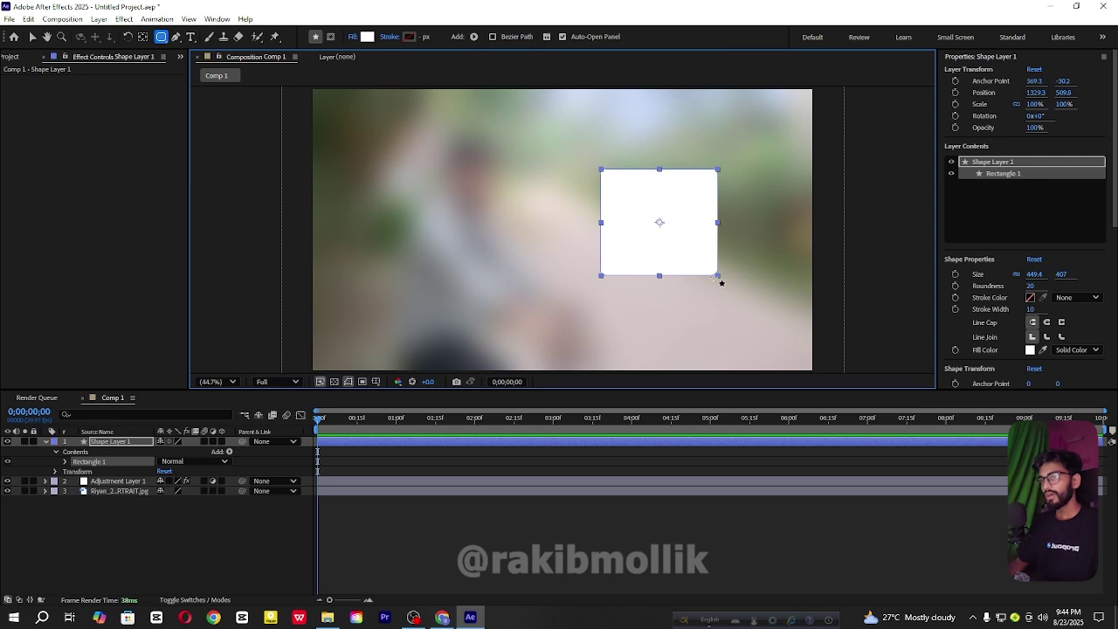
pyautogui.click(128, 534)
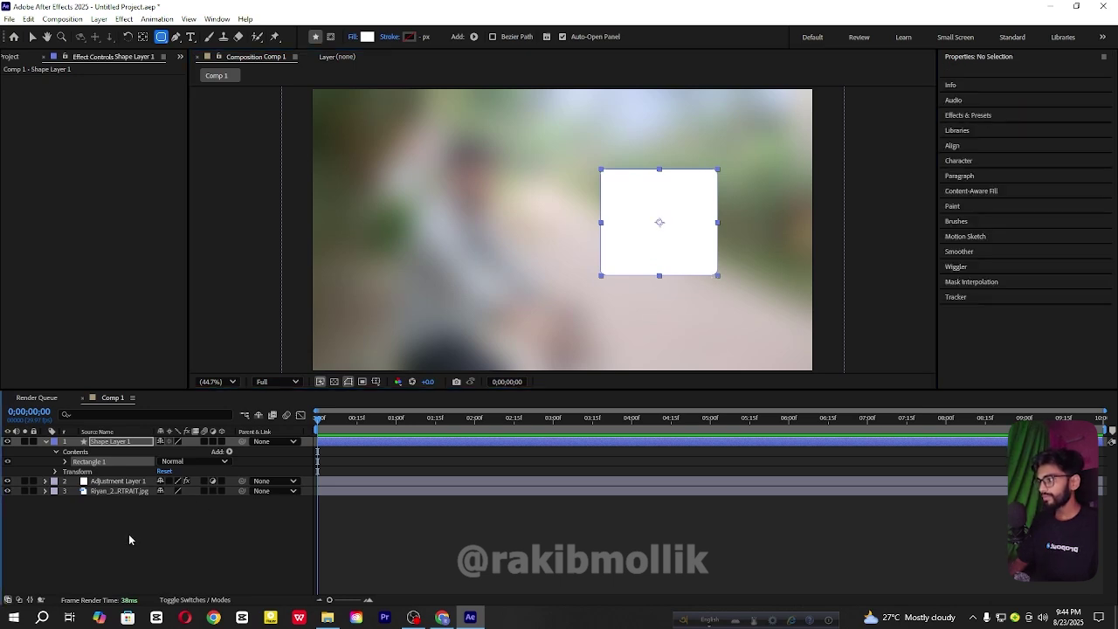
pyautogui.click(46, 441)
pyautogui.click(106, 443)
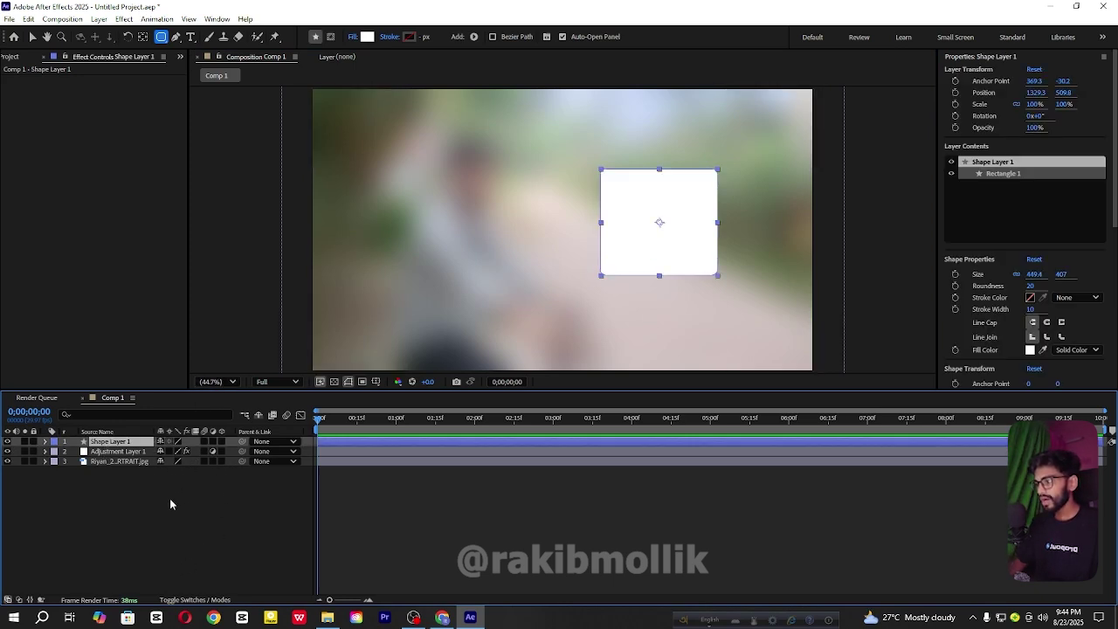
# - Show the Track Matte column and set Shape Layer 1 as the track matte of Adjustment Layer 1
pyautogui.click(183, 601)
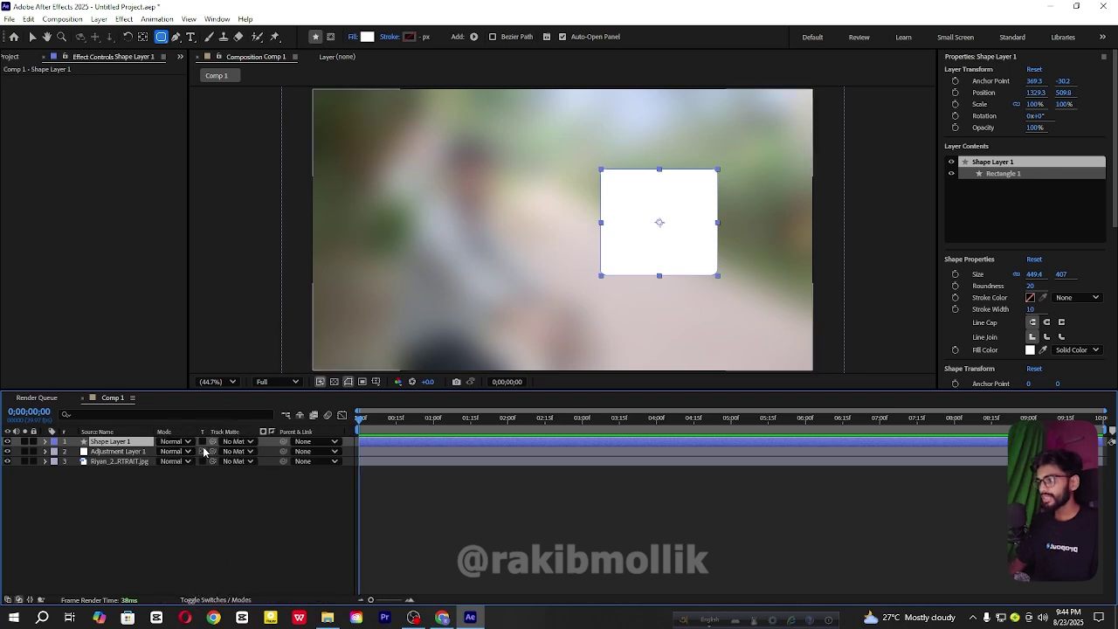
pyautogui.click(201, 491)
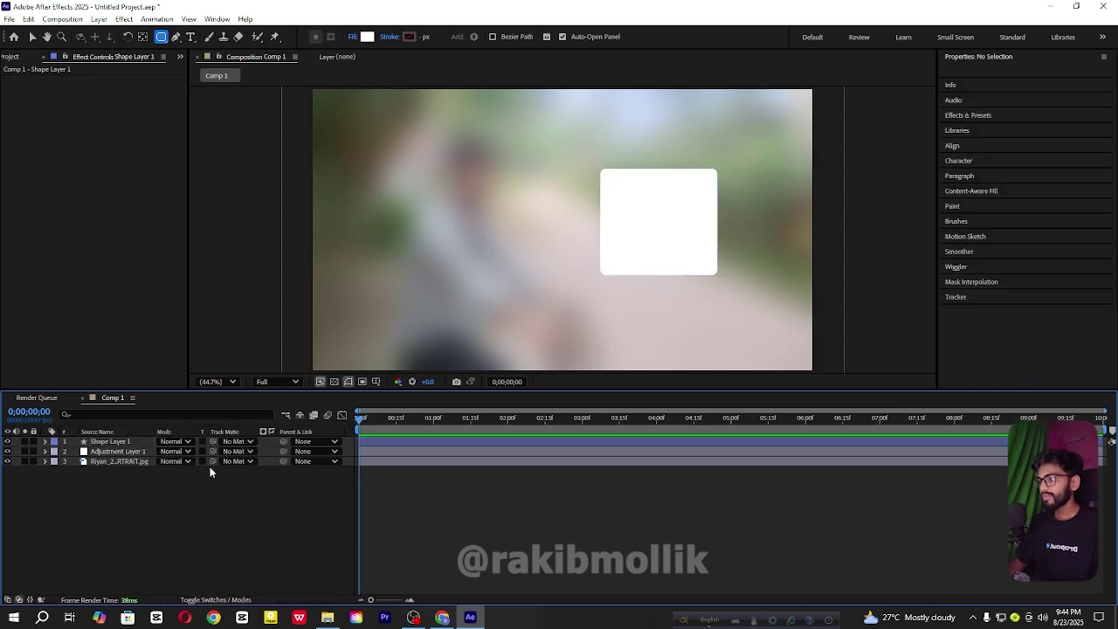
pyautogui.click(124, 452)
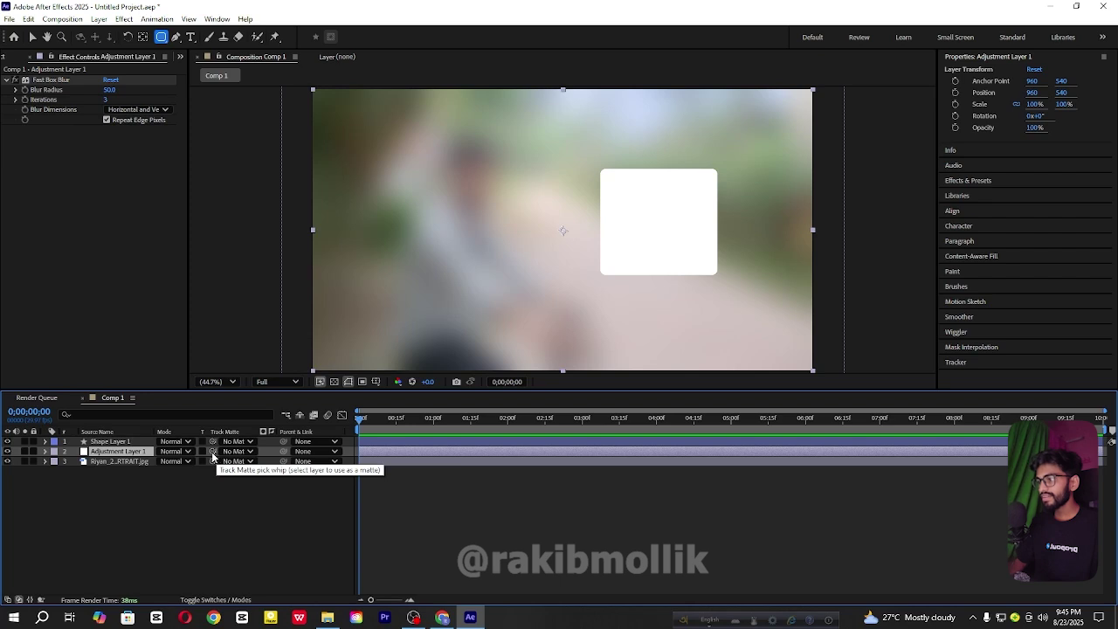
pyautogui.moveTo(212, 456); pyautogui.dragTo(125, 447)
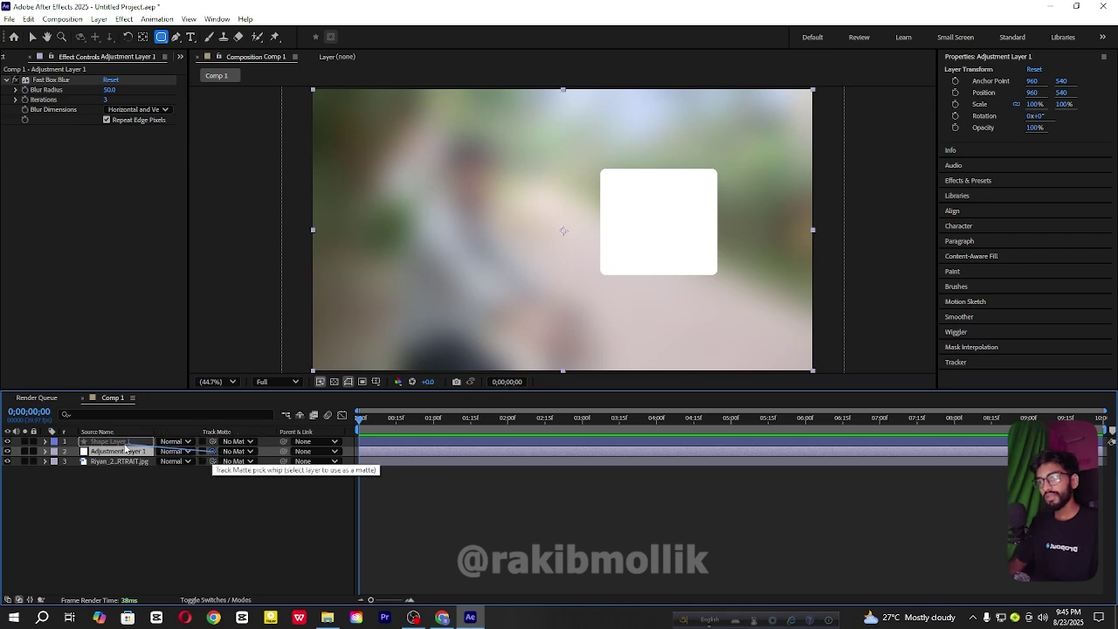
pyautogui.moveTo(125, 447); pyautogui.dragTo(123, 443)
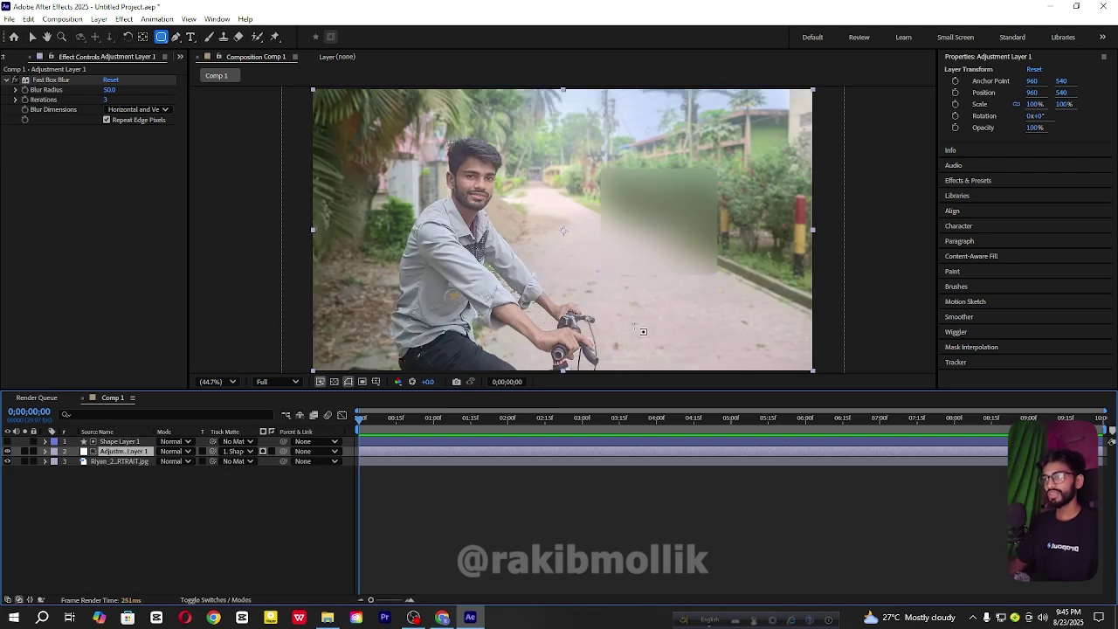
# - Move Shape Layer 1 across the road toward the hedge, to a position of about 1504, 523
pyautogui.click(204, 524)
pyautogui.click(119, 441)
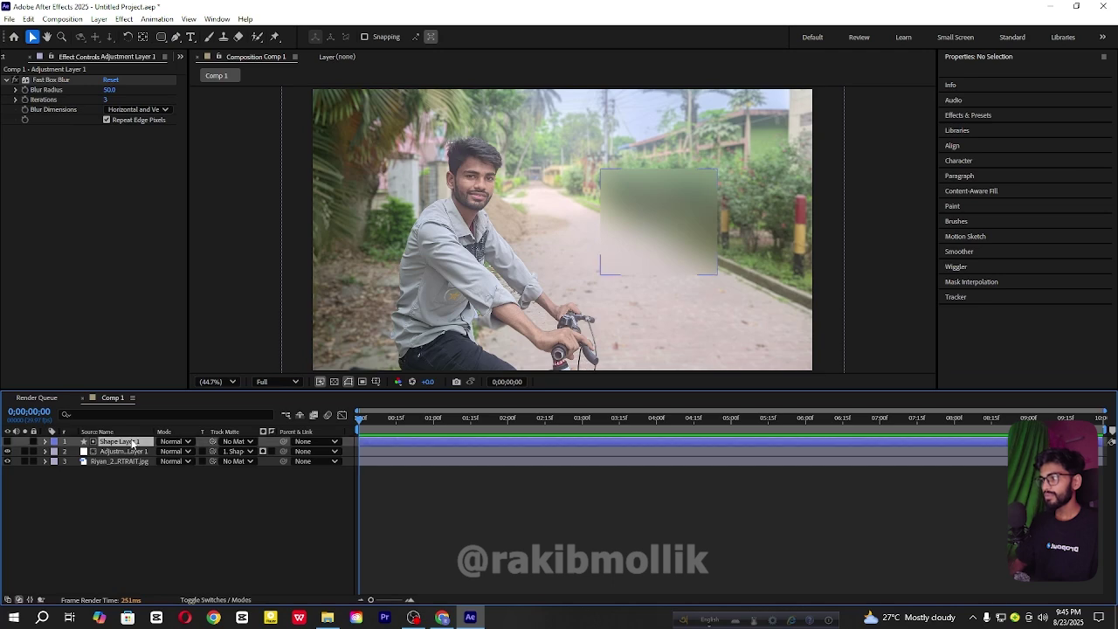
pyautogui.press('v')
pyautogui.moveTo(626, 261); pyautogui.dragTo(694, 254)
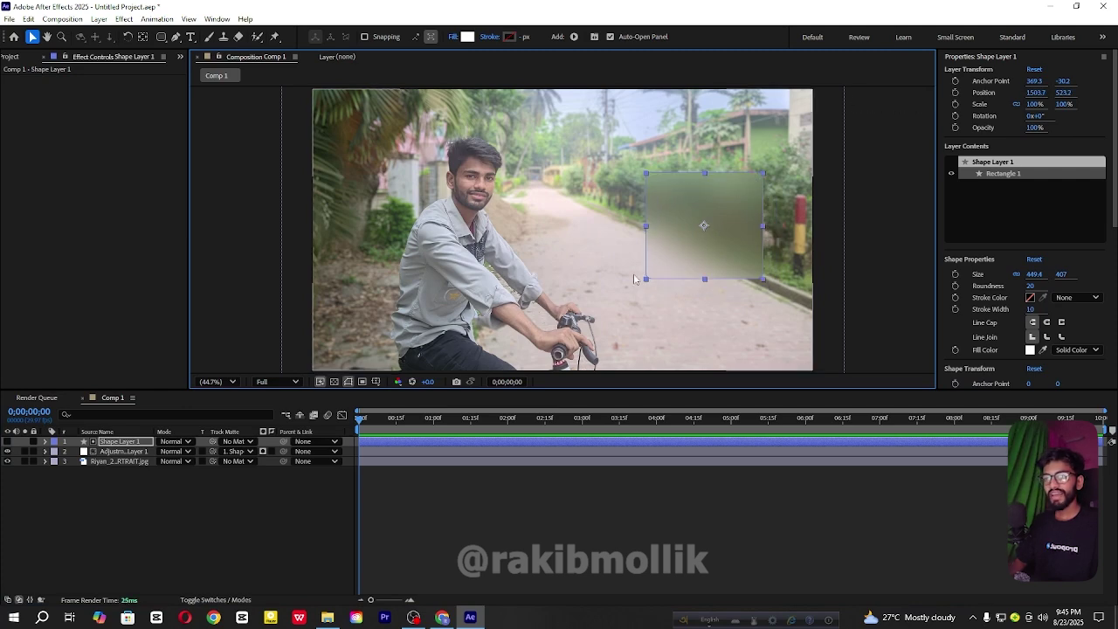
pyautogui.click(245, 525)
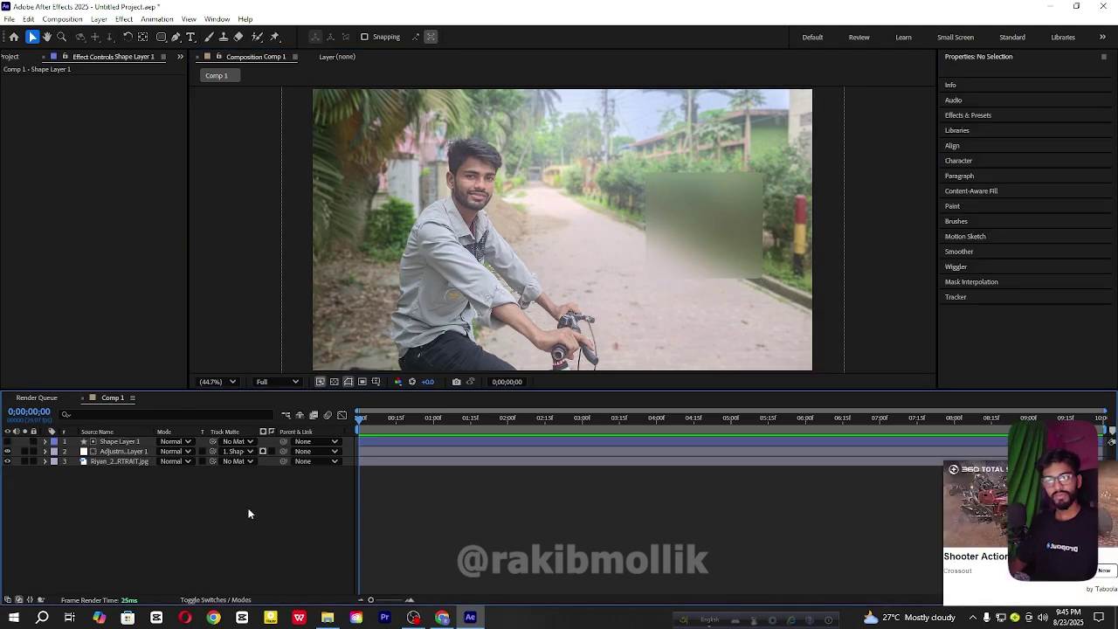
# - Duplicate Shape Layer 1 and turn on the visibility of the copy
pyautogui.click(118, 441)
pyautogui.hotkey('ctrl', 'd')
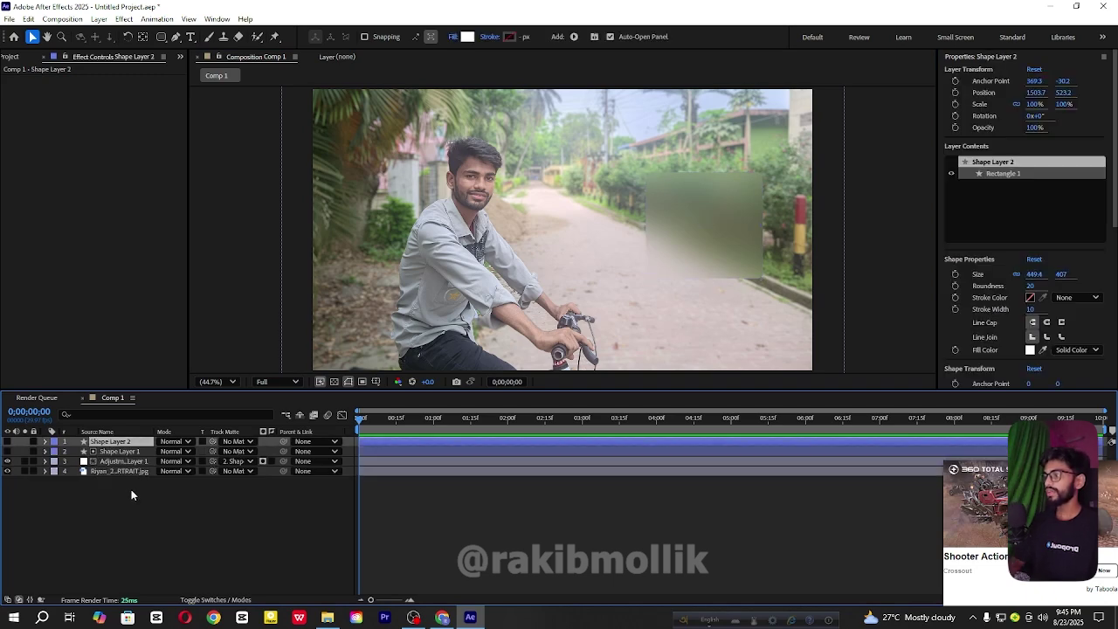
pyautogui.click(7, 441)
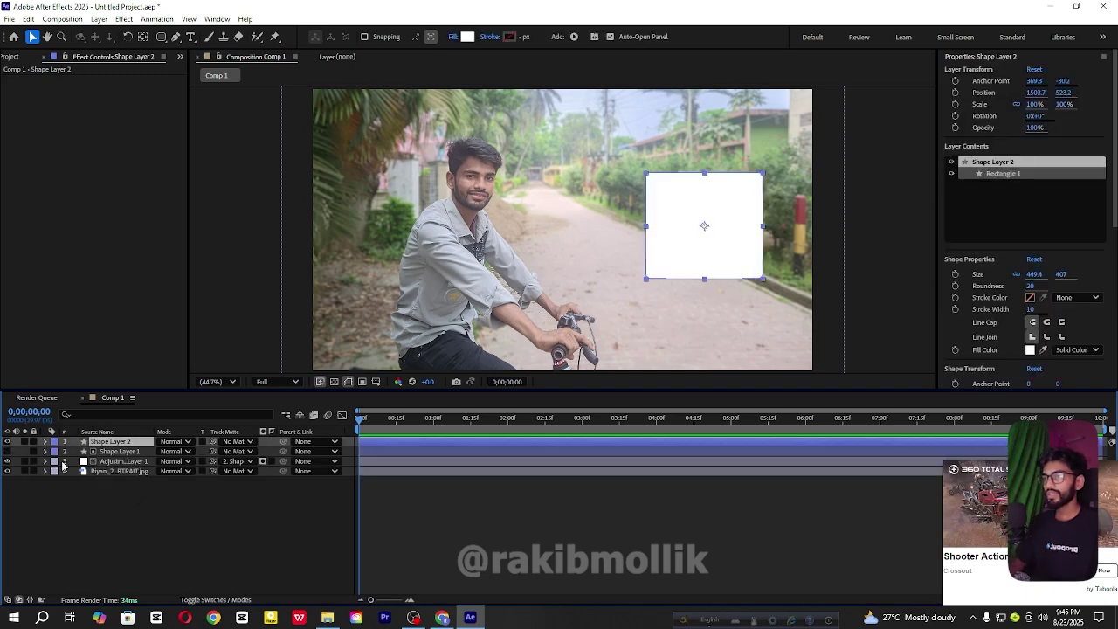
pyautogui.click(137, 503)
# - Give the duplicated rectangle, Shape Layer 2, a solid color stroke
pyautogui.click(123, 445)
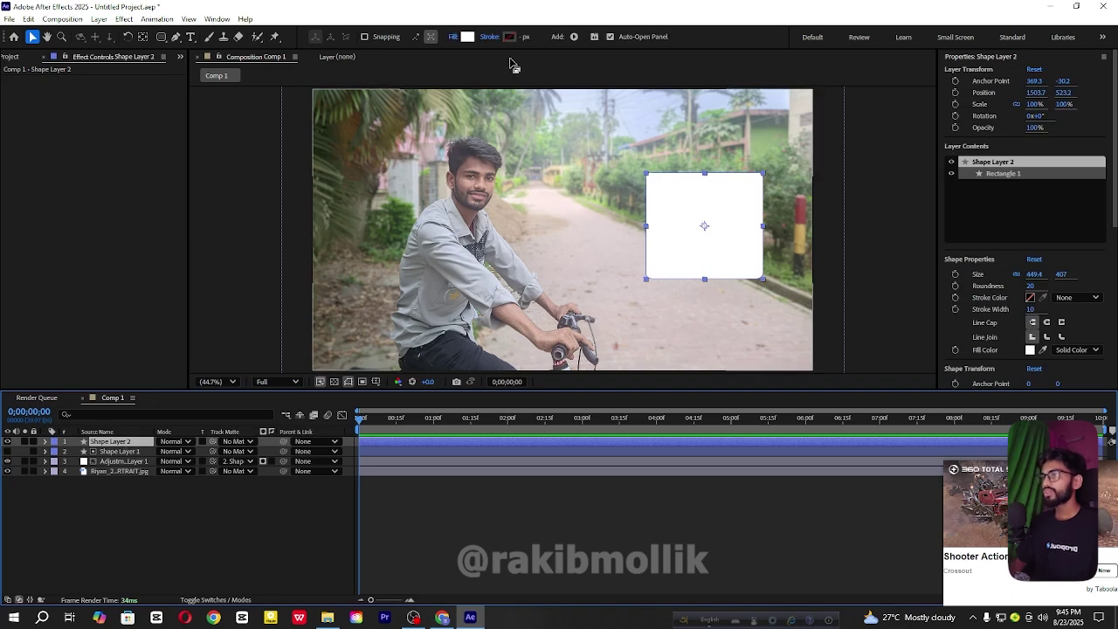
pyautogui.click(490, 37)
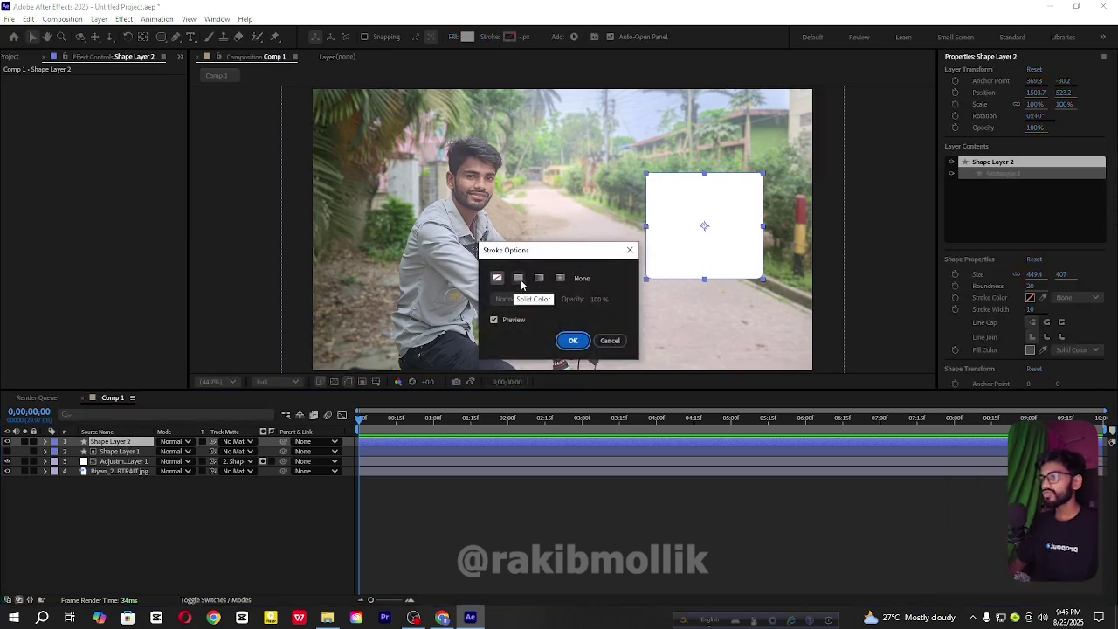
pyautogui.click(518, 277)
pyautogui.click(573, 341)
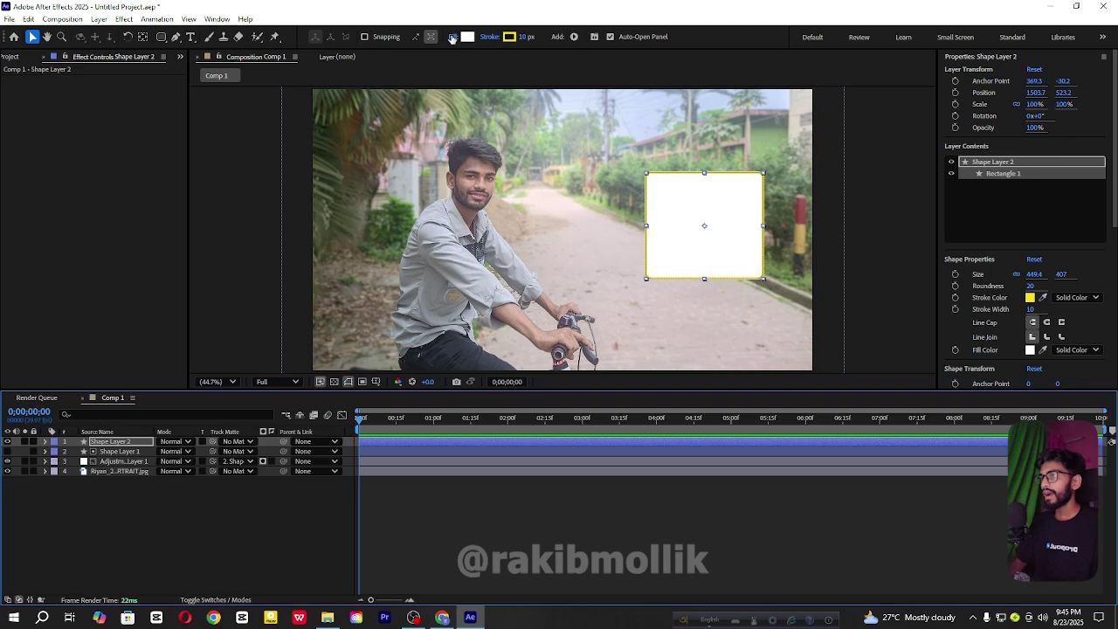
# - Set the fill of Shape Layer 2 to None, leaving only its outline
pyautogui.click(452, 37)
pyautogui.click(497, 278)
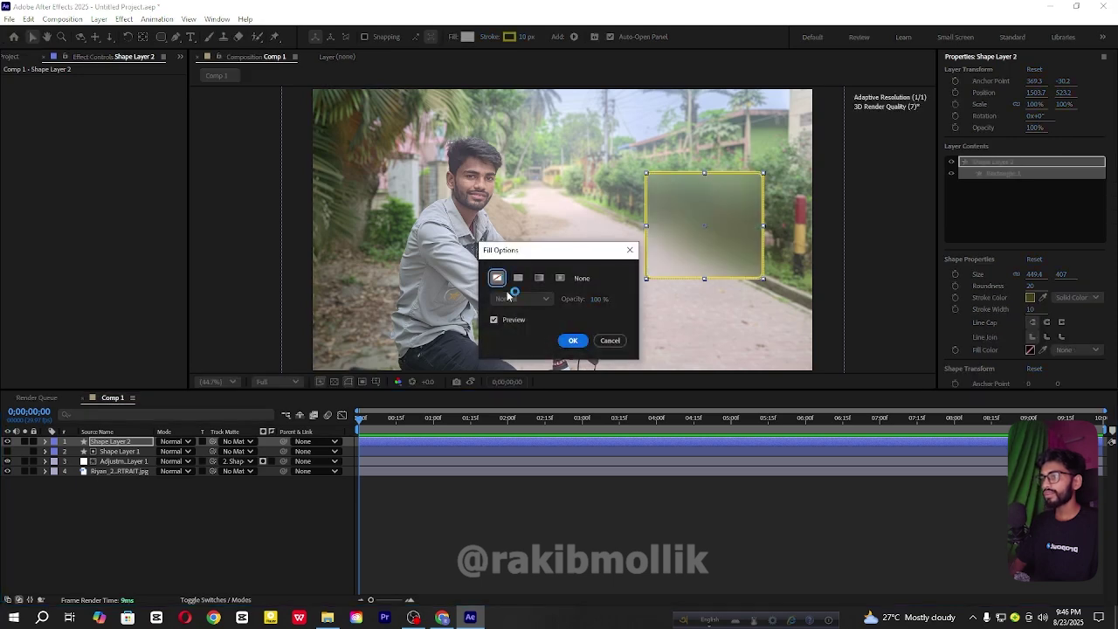
pyautogui.click(570, 346)
pyautogui.click(251, 491)
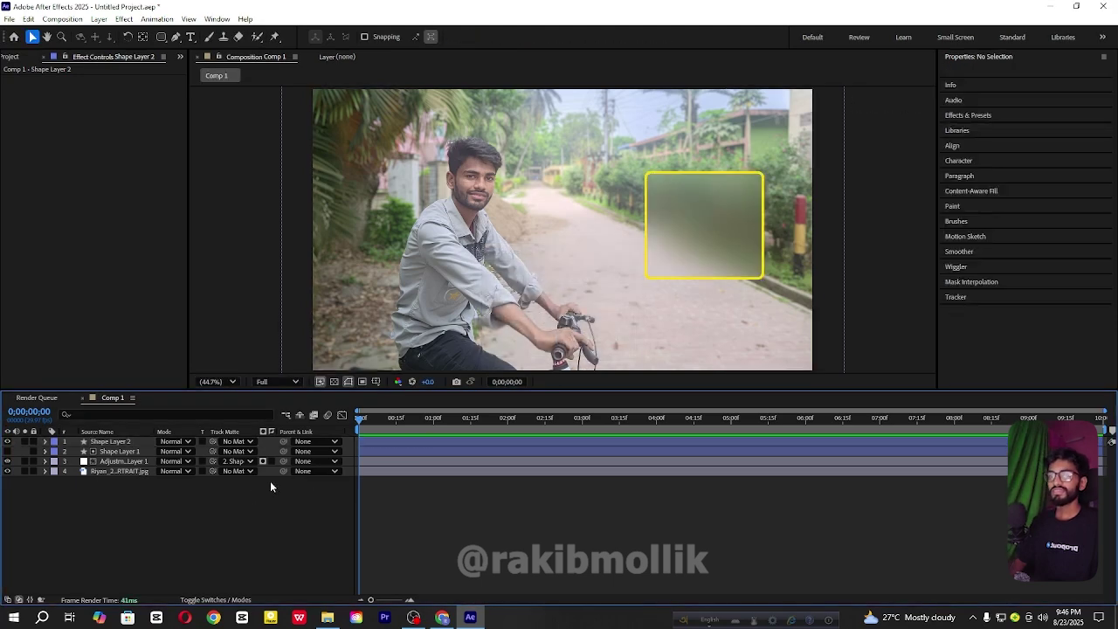
# - Change the stroke color of Shape Layer 2 to white (FFFFFF)
pyautogui.click(110, 441)
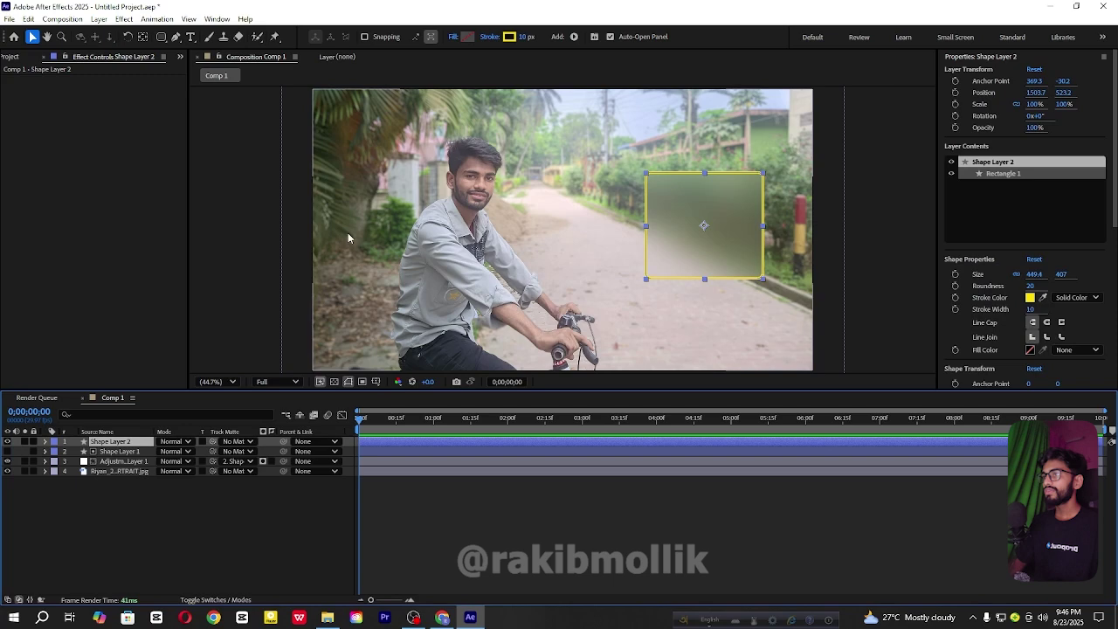
pyautogui.click(509, 37)
pyautogui.click(428, 237)
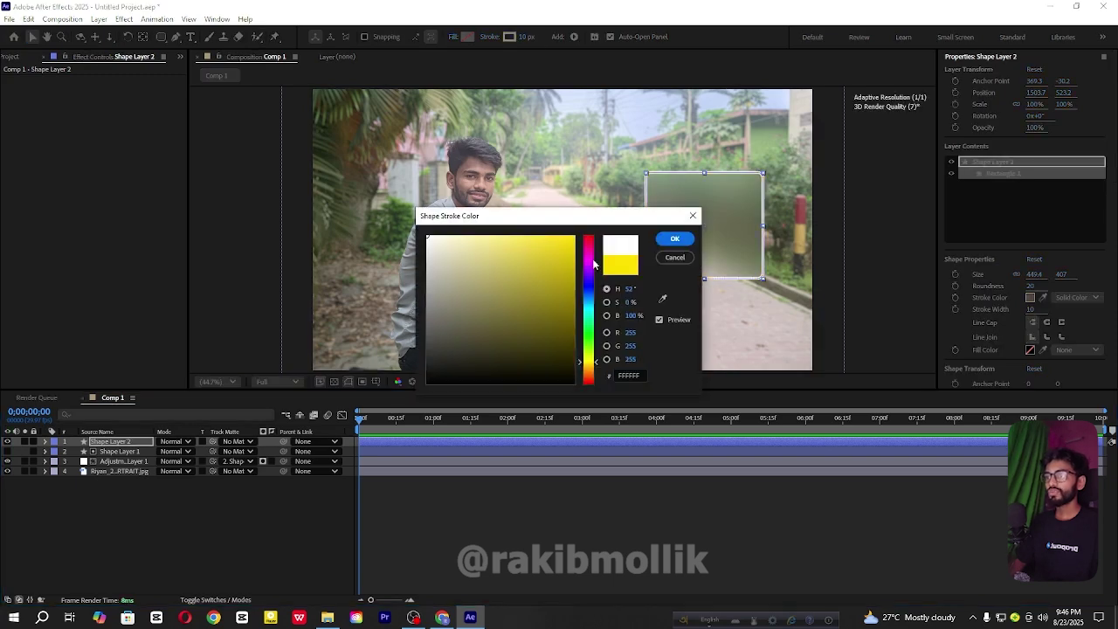
pyautogui.click(674, 239)
pyautogui.click(236, 505)
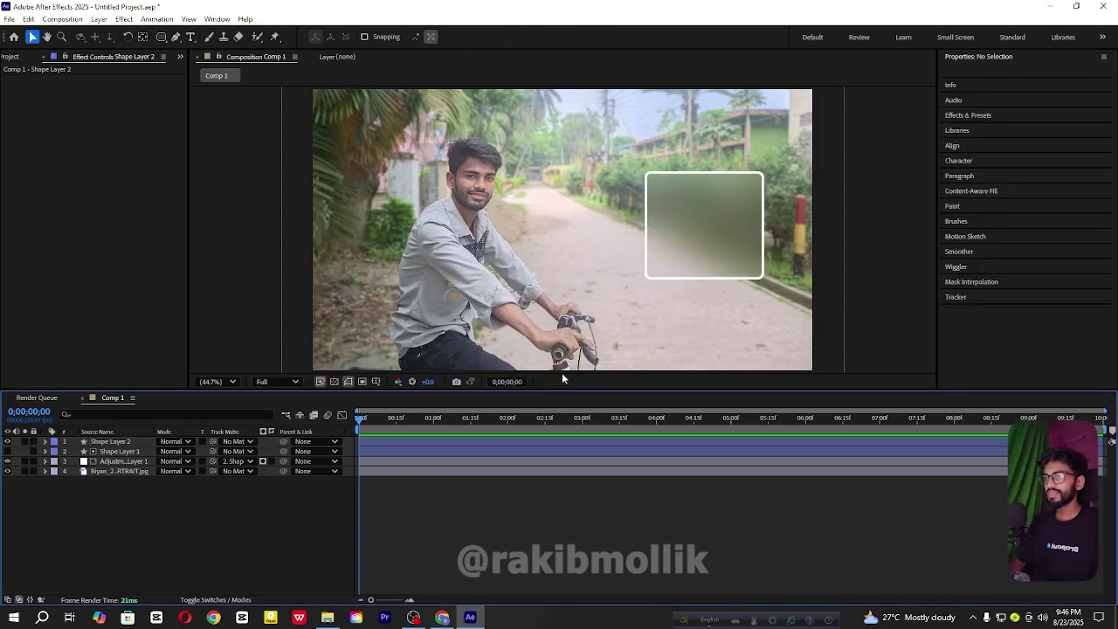
pyautogui.scroll(-2, 704, 232)
pyautogui.hotkey('ctrl', 'alt', '0')
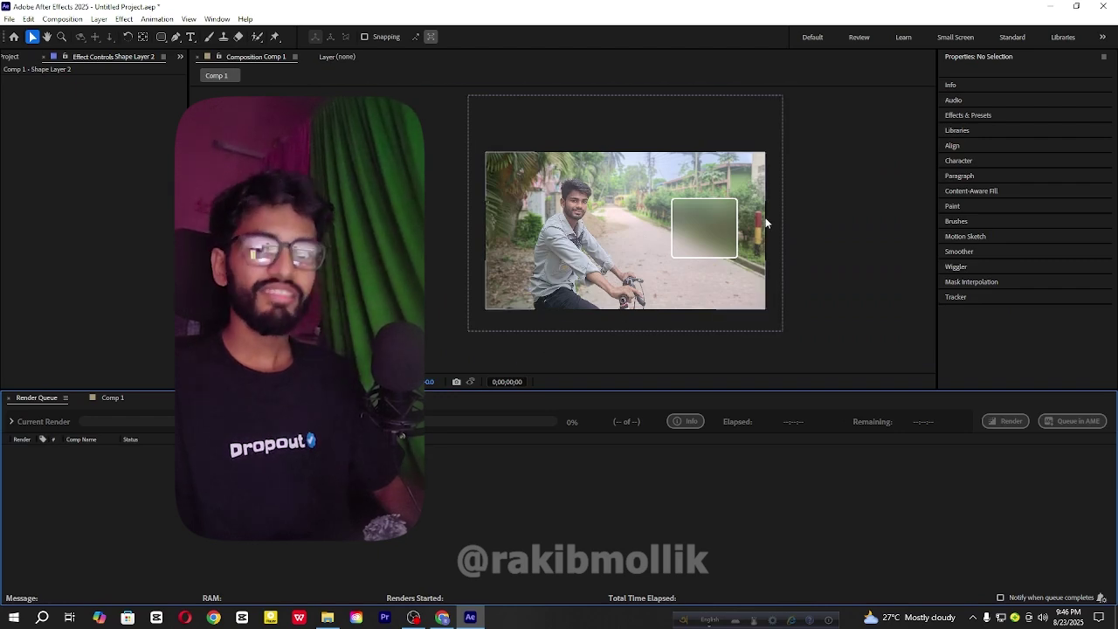
pyautogui.scroll(2, 765, 217)
pyautogui.scroll(-2, 747, 224)
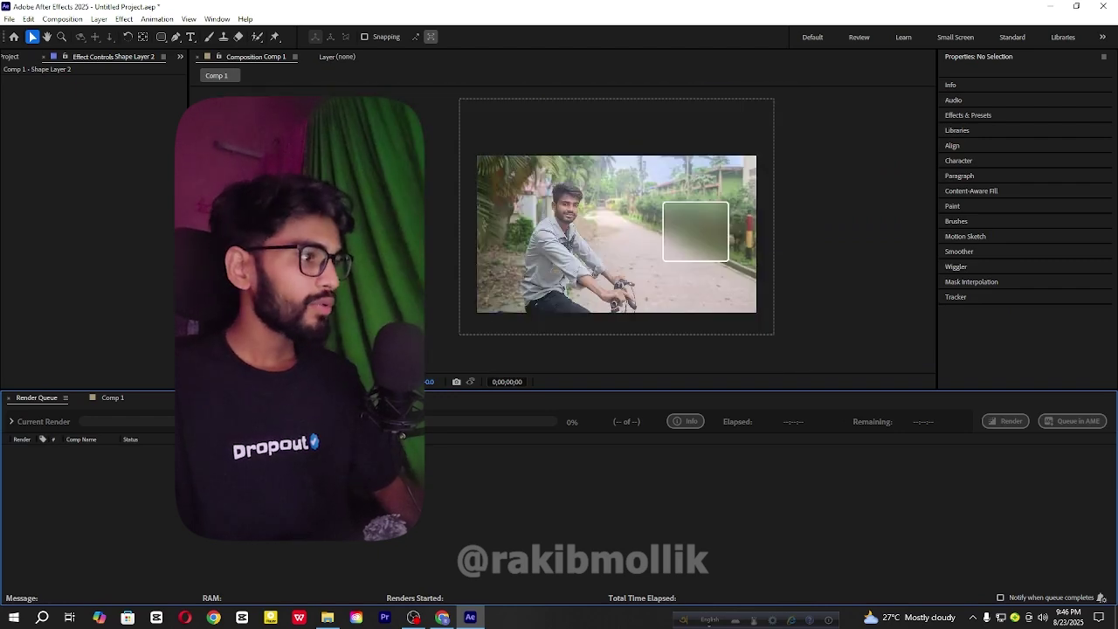
pyautogui.click(114, 400)
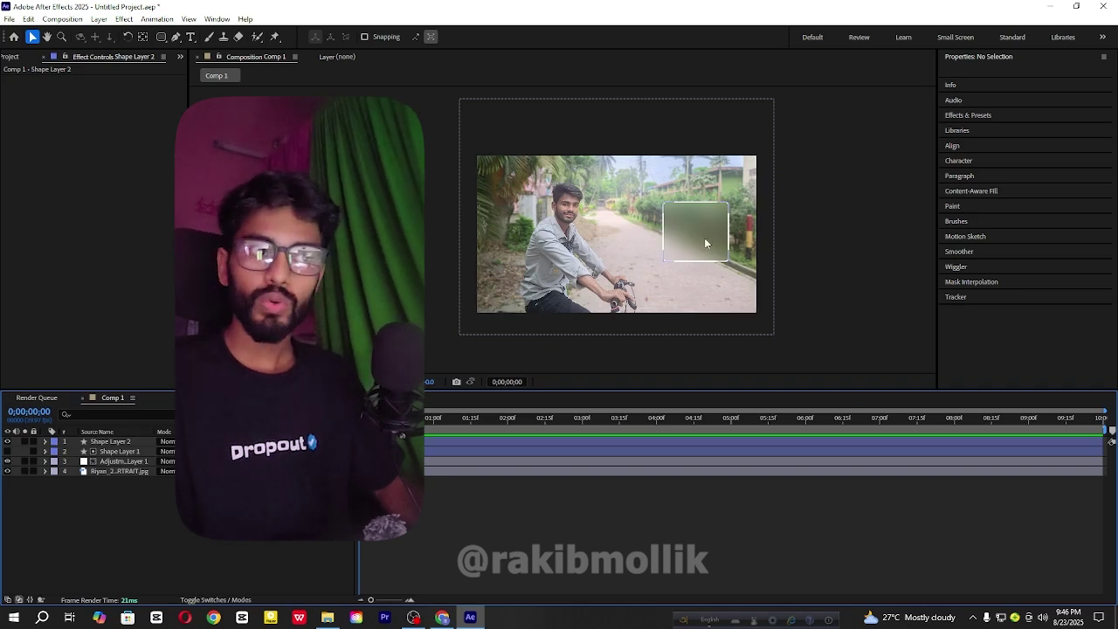
pyautogui.moveTo(667, 262); pyautogui.dragTo(699, 246)
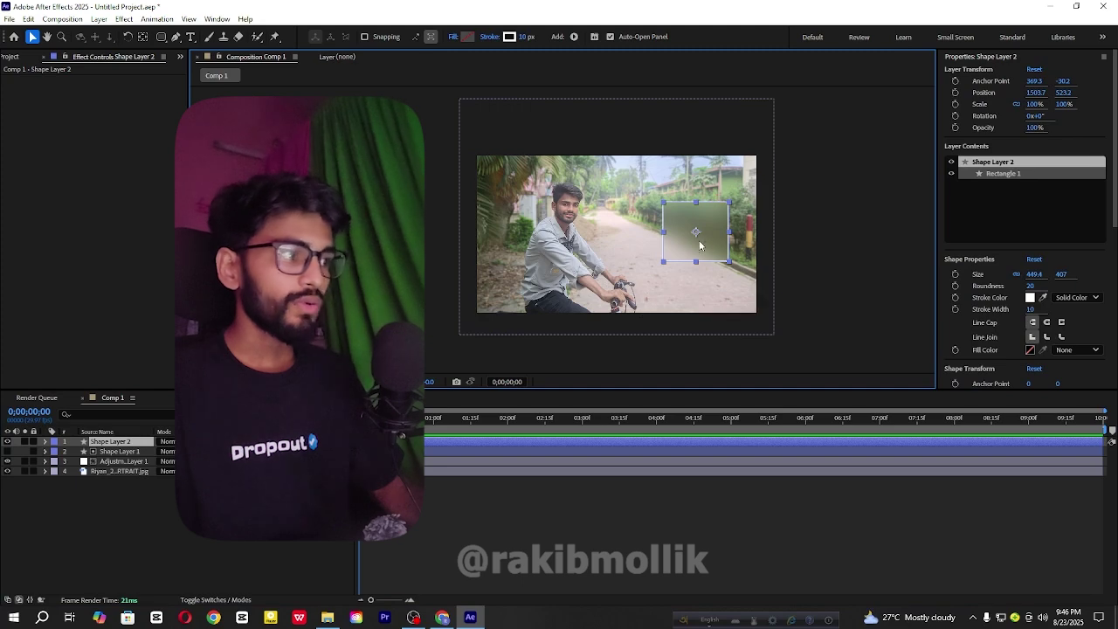
pyautogui.press('F2')
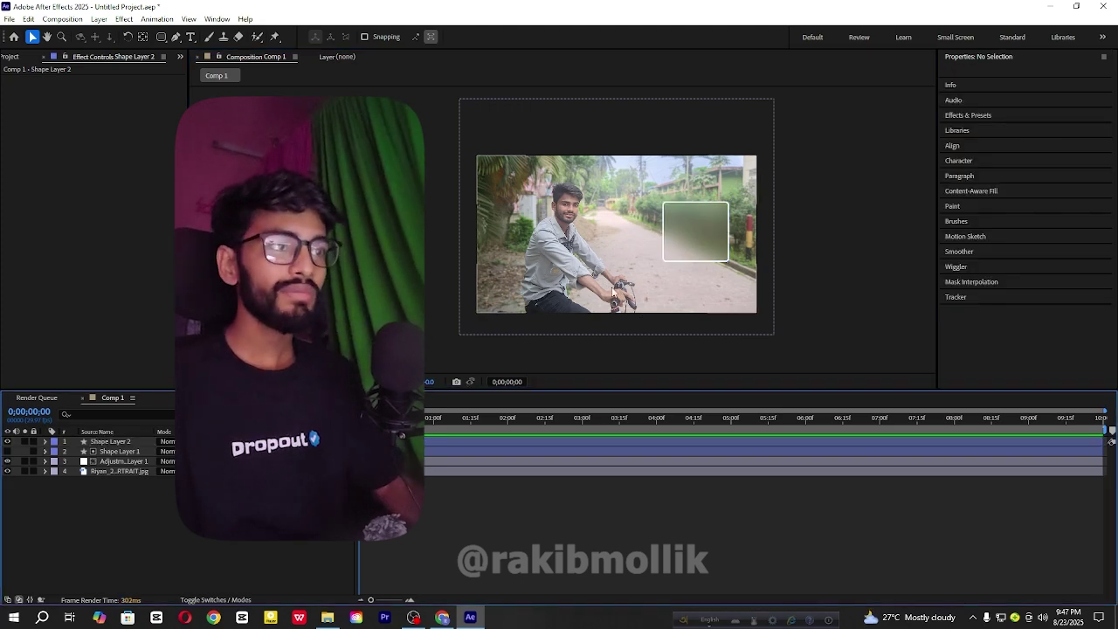